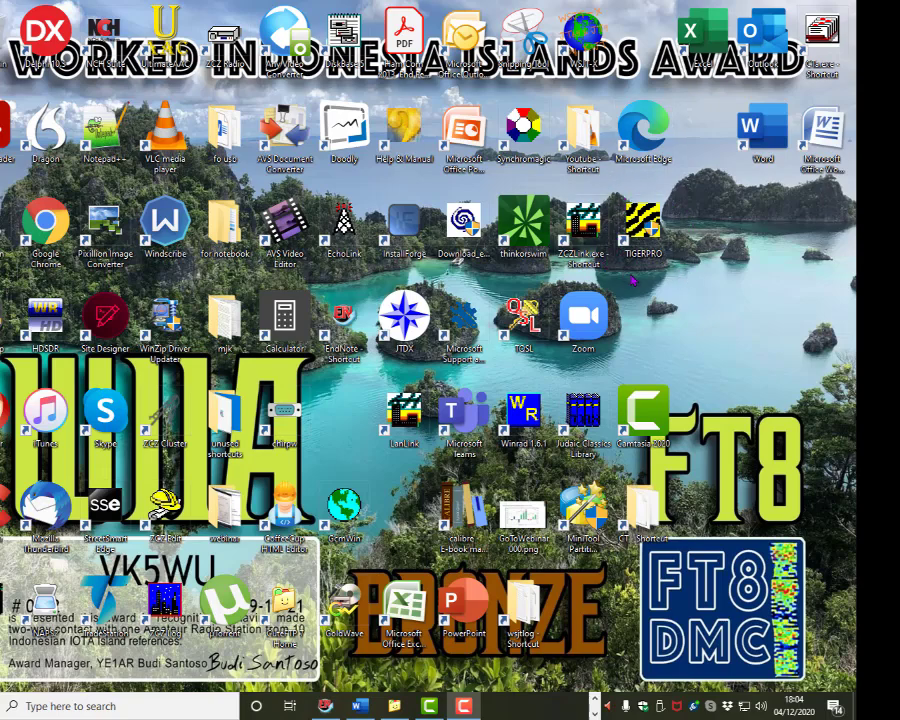
Launch TIGER Pro, continue past the shareware notice and open the Sounds settings
left_click(655, 232)
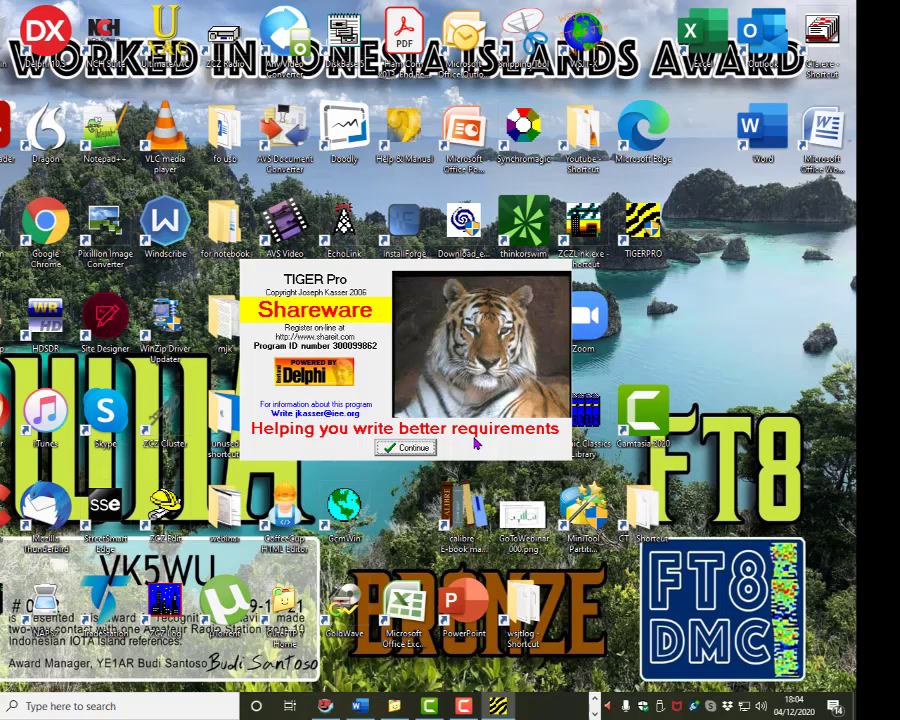
left_click(407, 452)
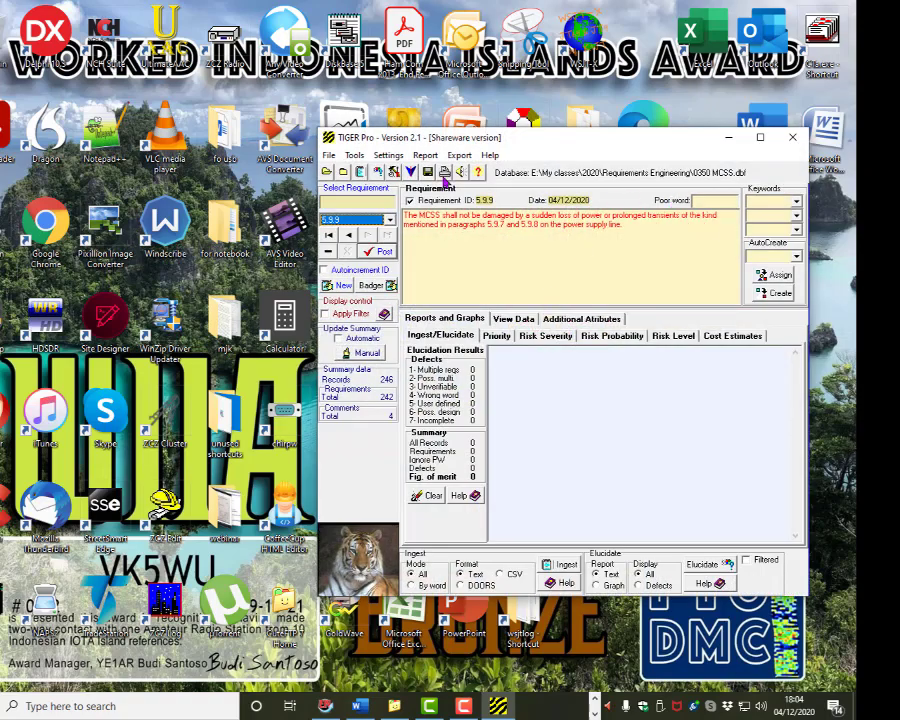
left_click(388, 156)
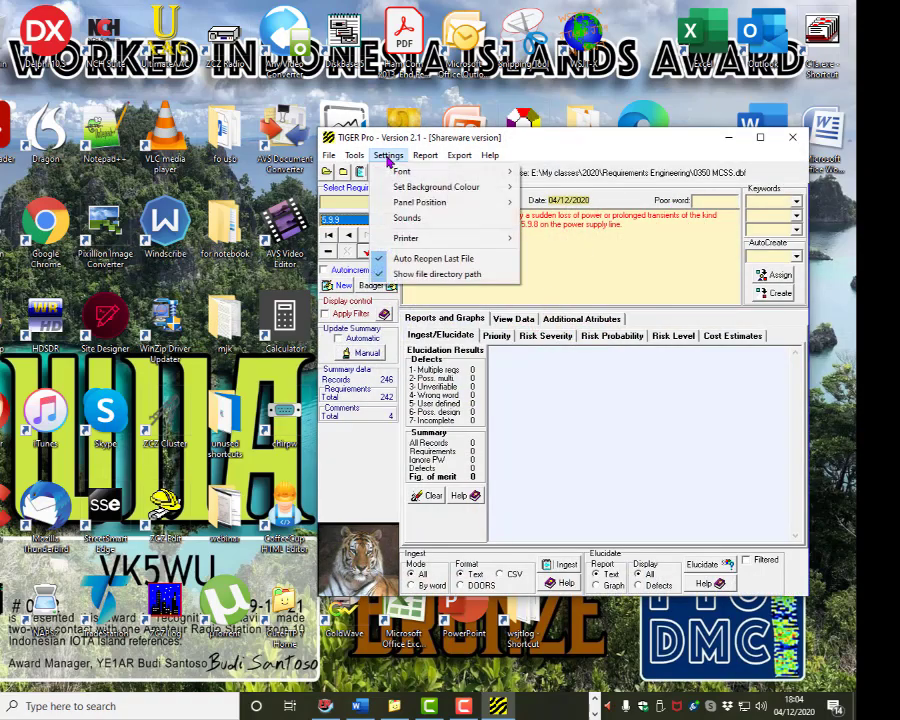
left_click(410, 219)
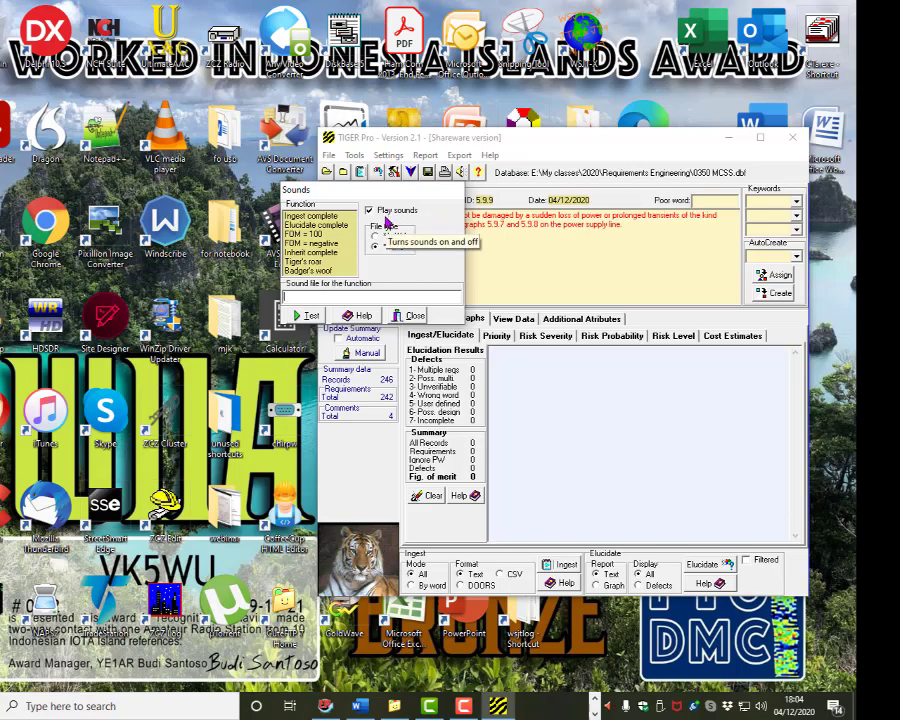
left_click(385, 297)
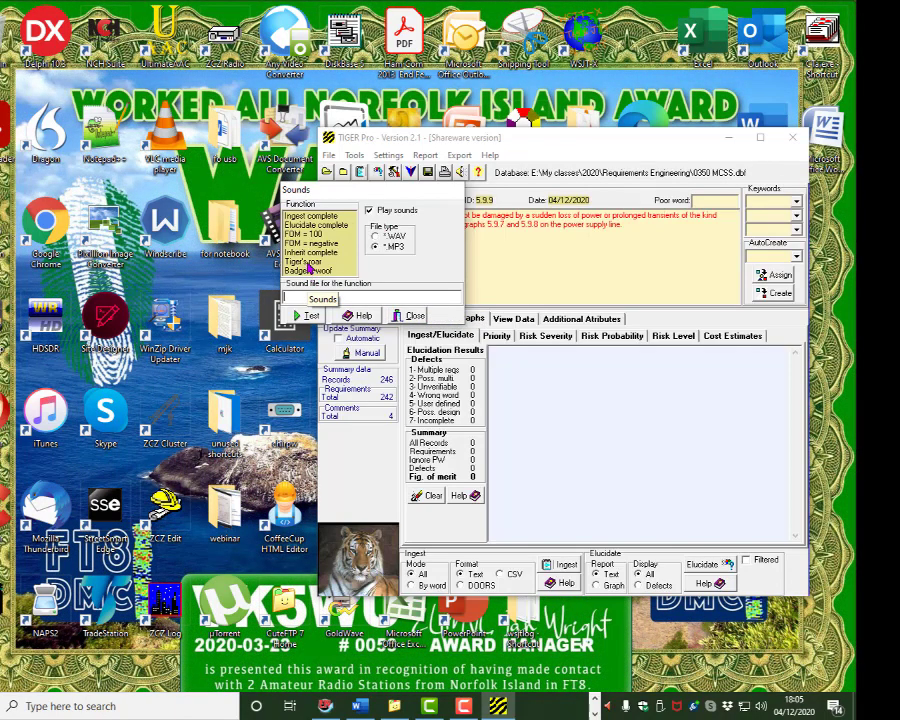
Play test sounds for the Ingest complete, Elucidate complete, FOM = 100 and FOM = negative functions
left_click(315, 217)
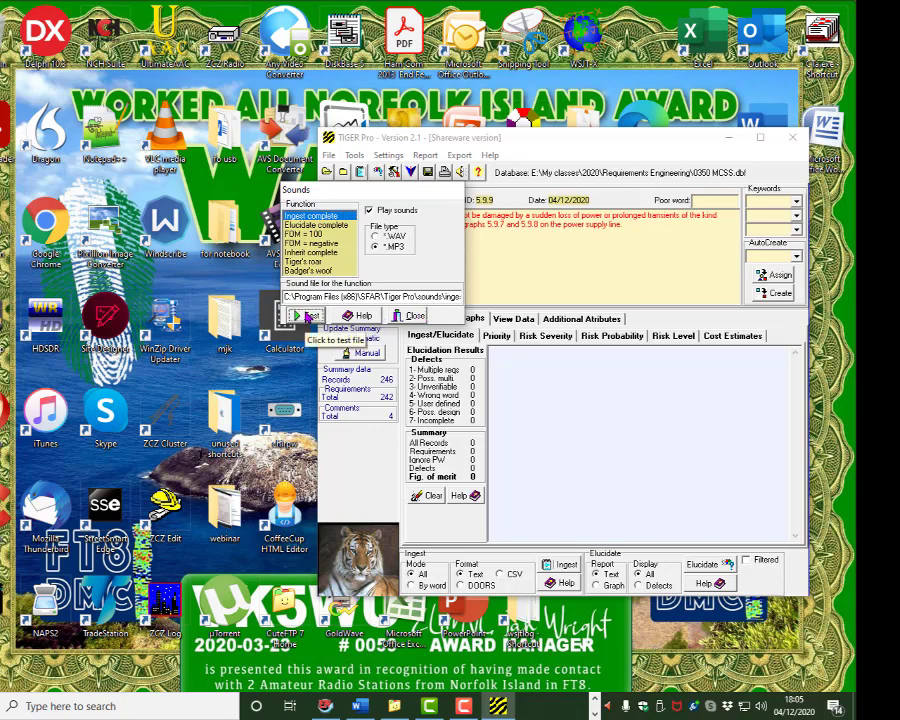
left_click(341, 226)
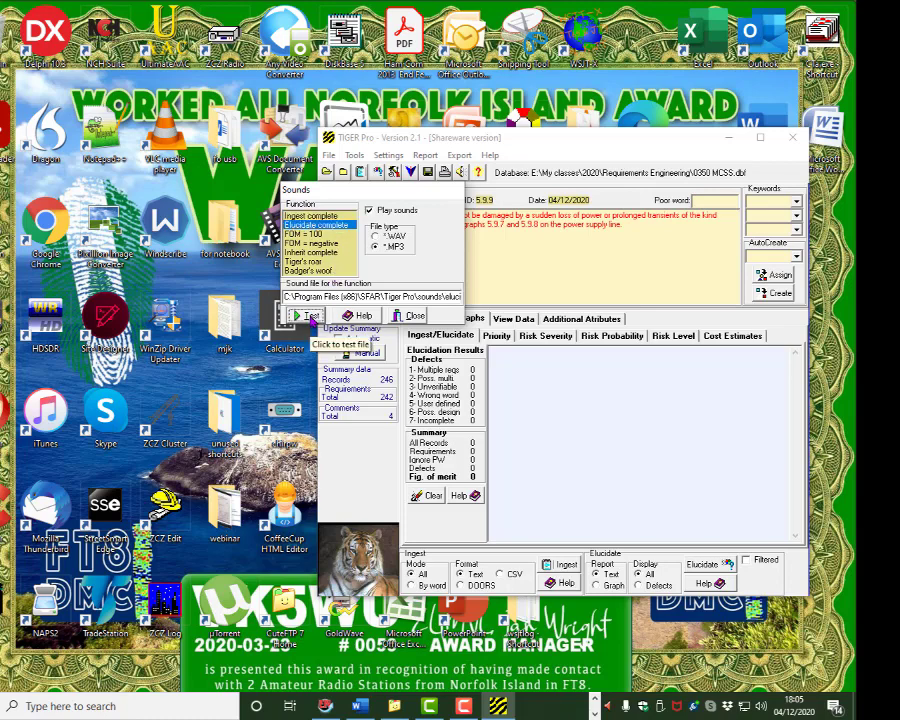
left_click(318, 236)
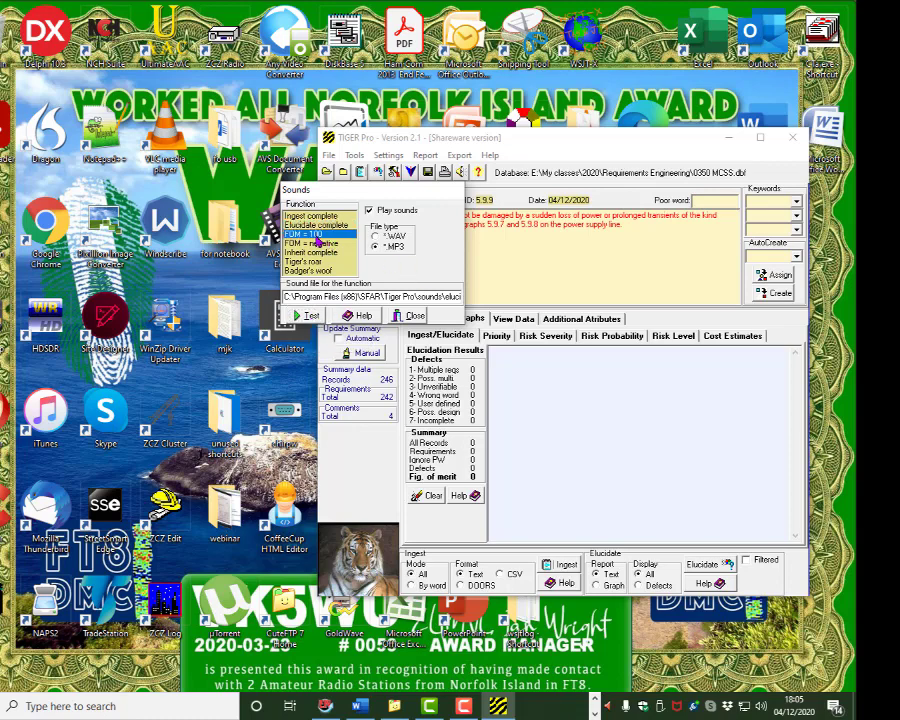
left_click(310, 316)
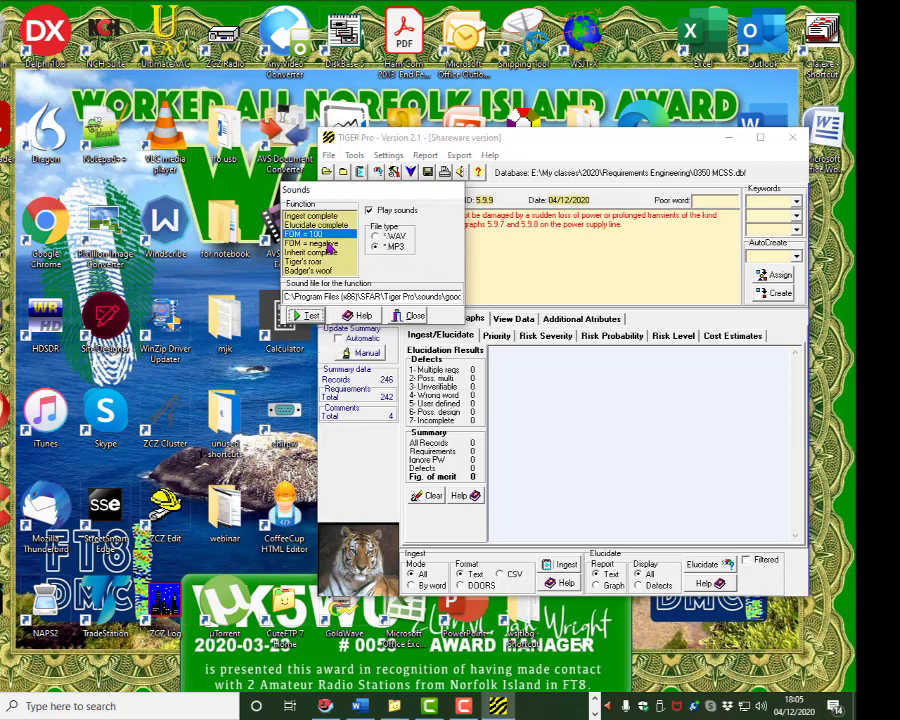
left_click(326, 243)
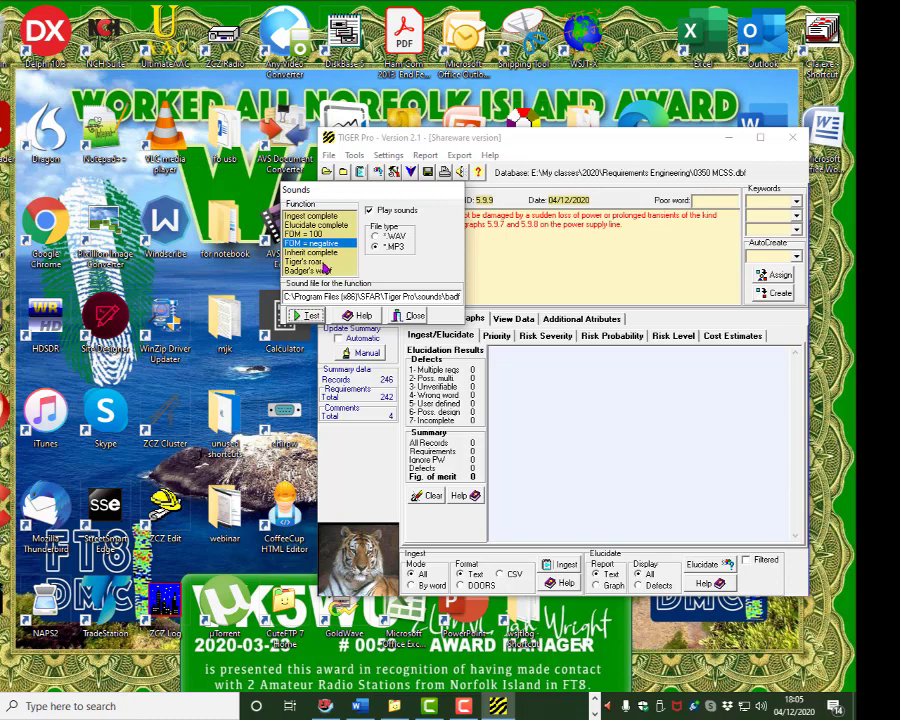
Play test sounds for the Tiger's roar and Badger's woof functions
left_click(316, 262)
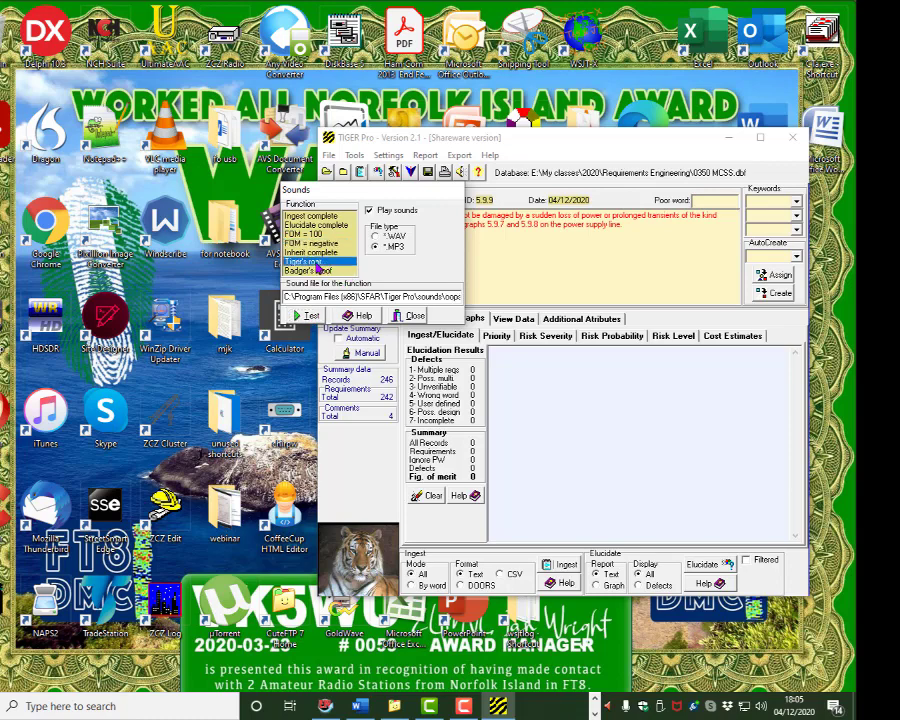
left_click(305, 316)
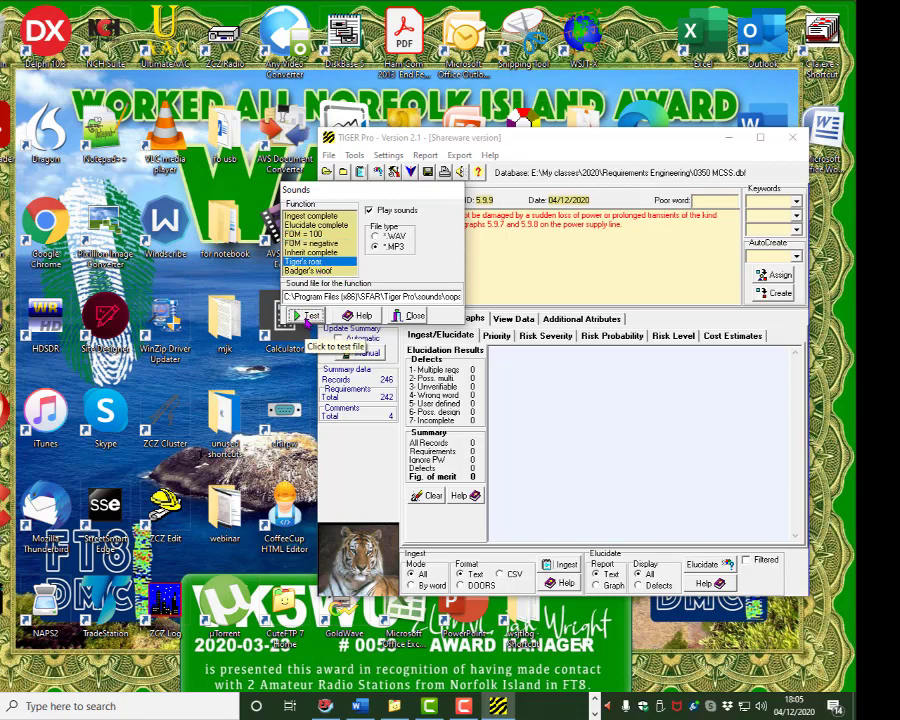
key("Down")
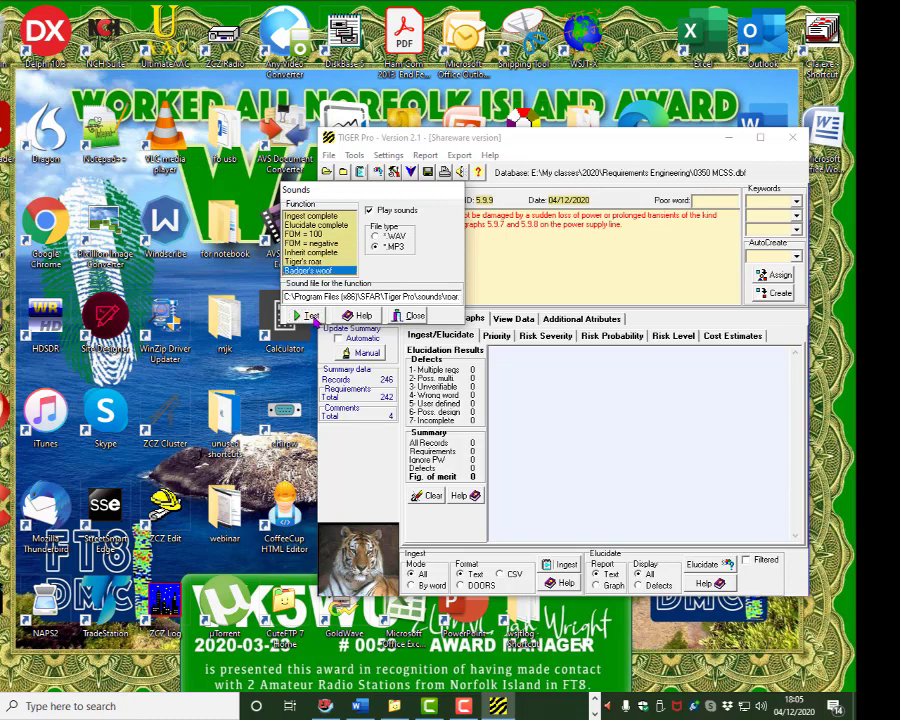
left_click(313, 318)
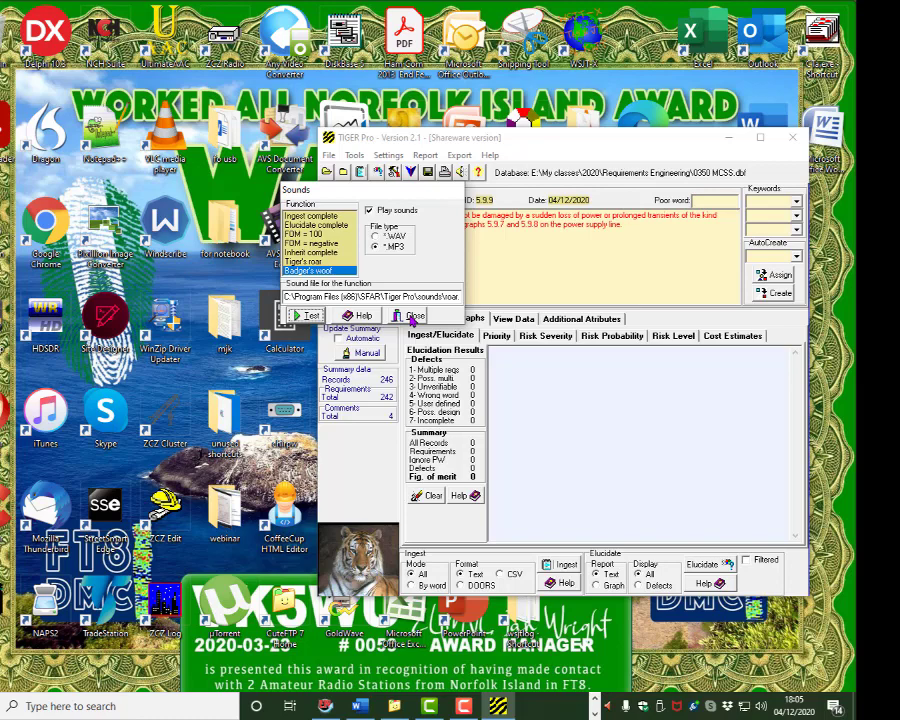
Assign oops.mp3 as the sound file for Badger's woof, test it and close the Sounds settings
left_click(311, 262)
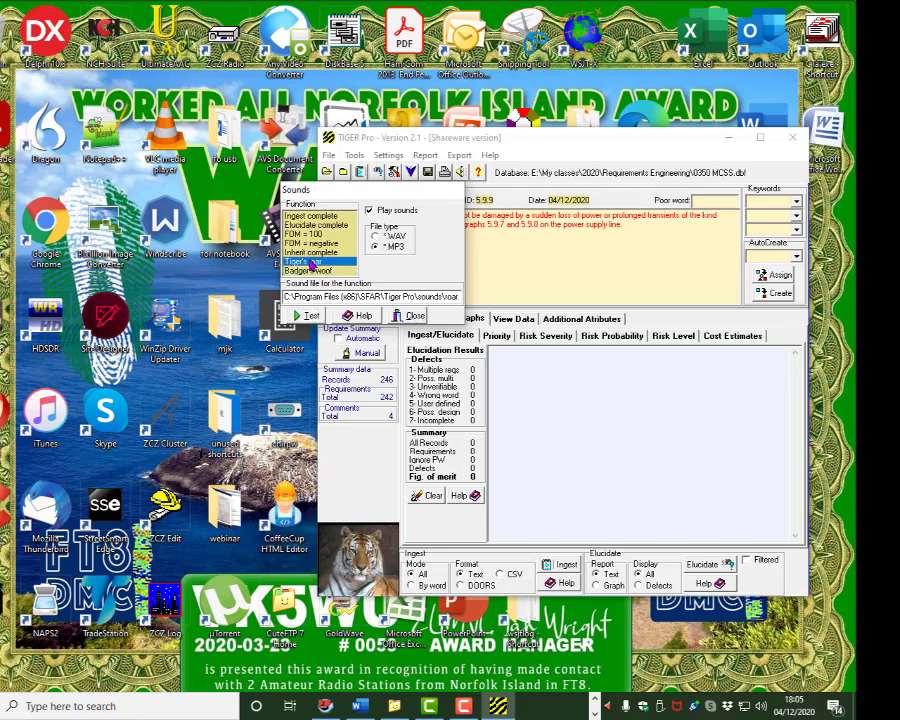
left_click(302, 271)
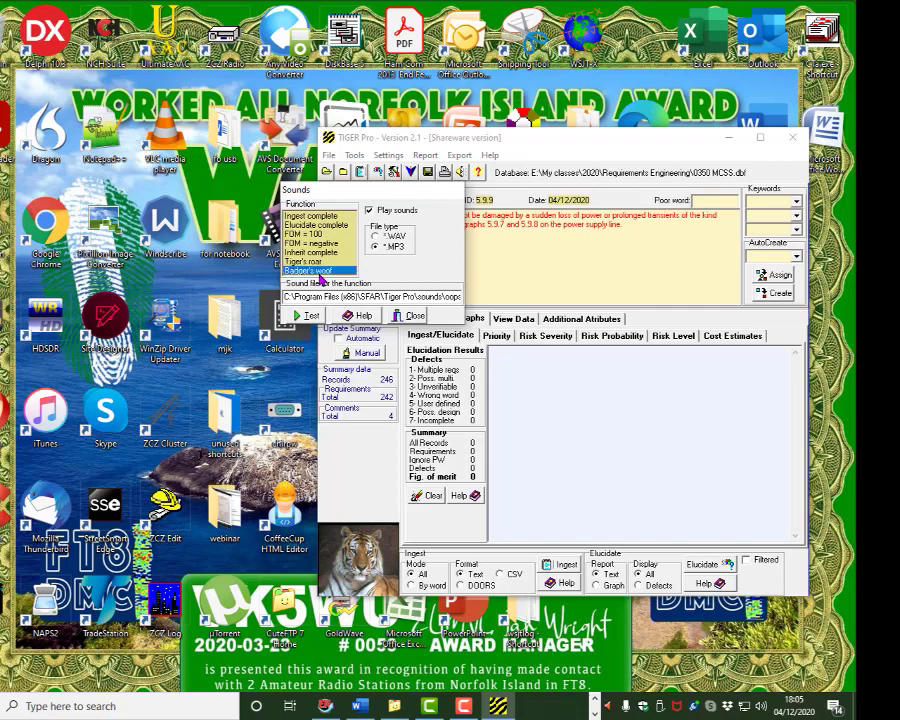
double_click(451, 304)
double_click(318, 229)
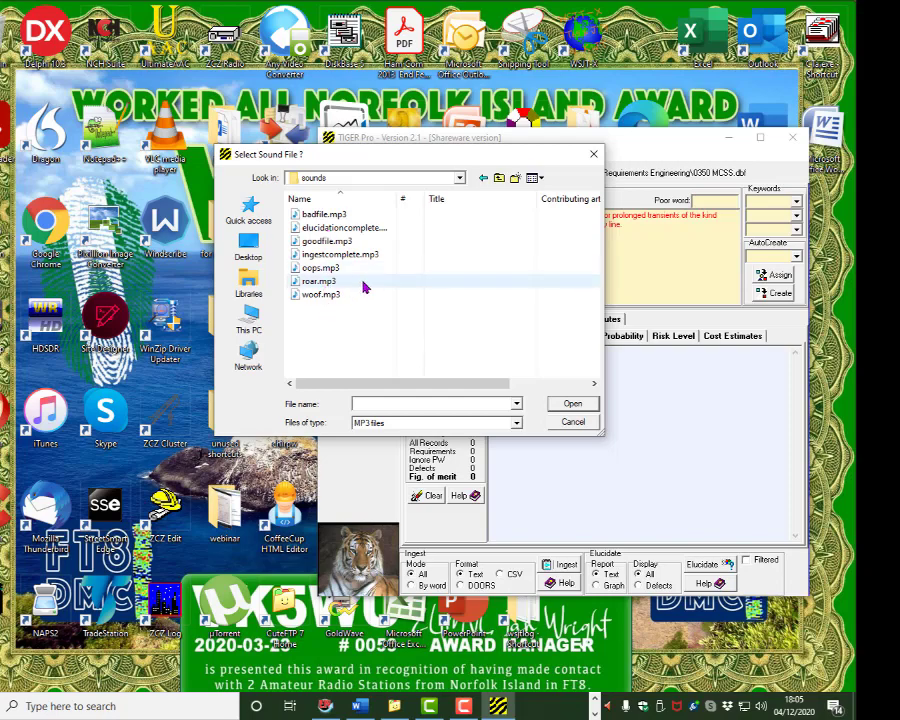
left_click(305, 268)
double_click(314, 269)
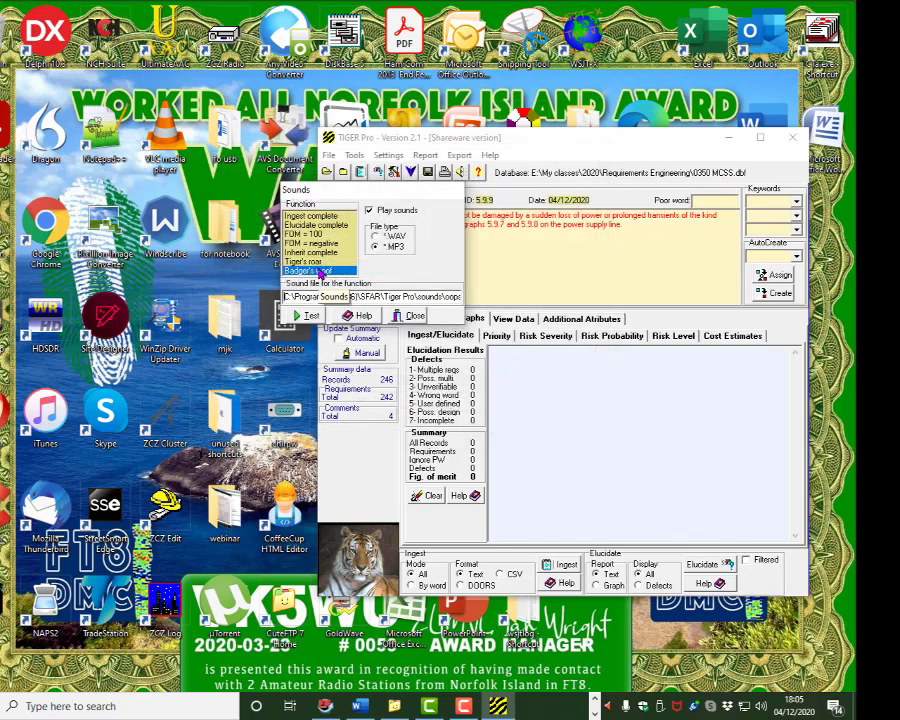
left_click(307, 316)
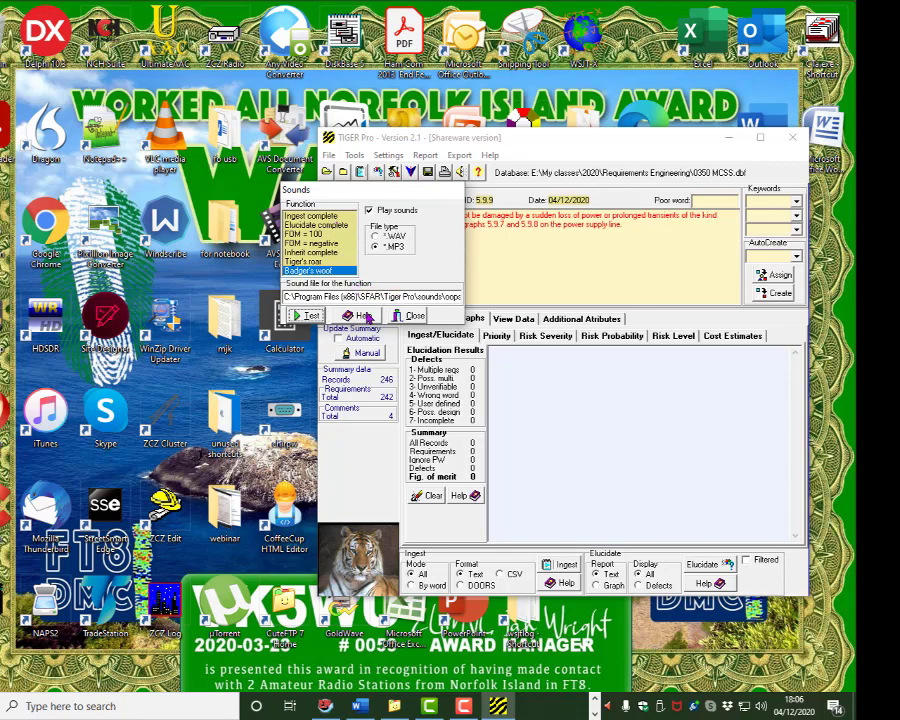
left_click(408, 315)
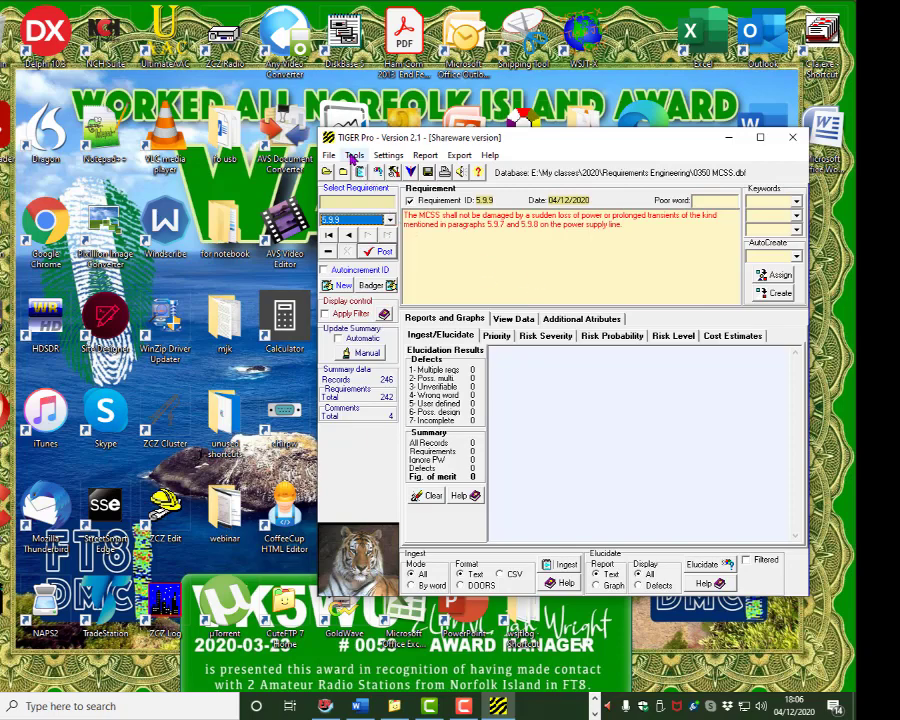
left_click(354, 158)
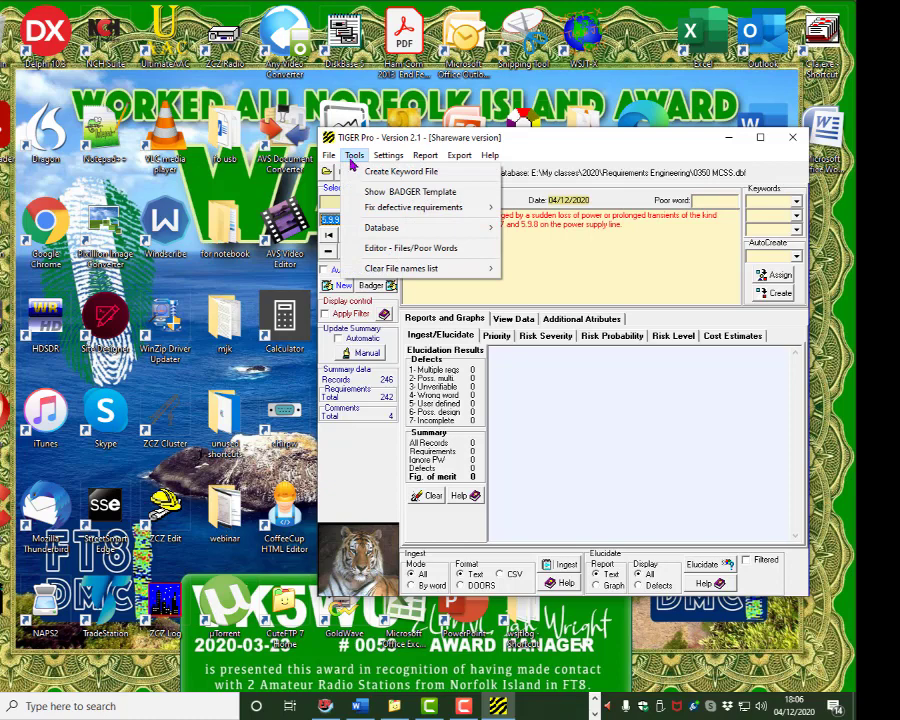
mouse_move(400, 233)
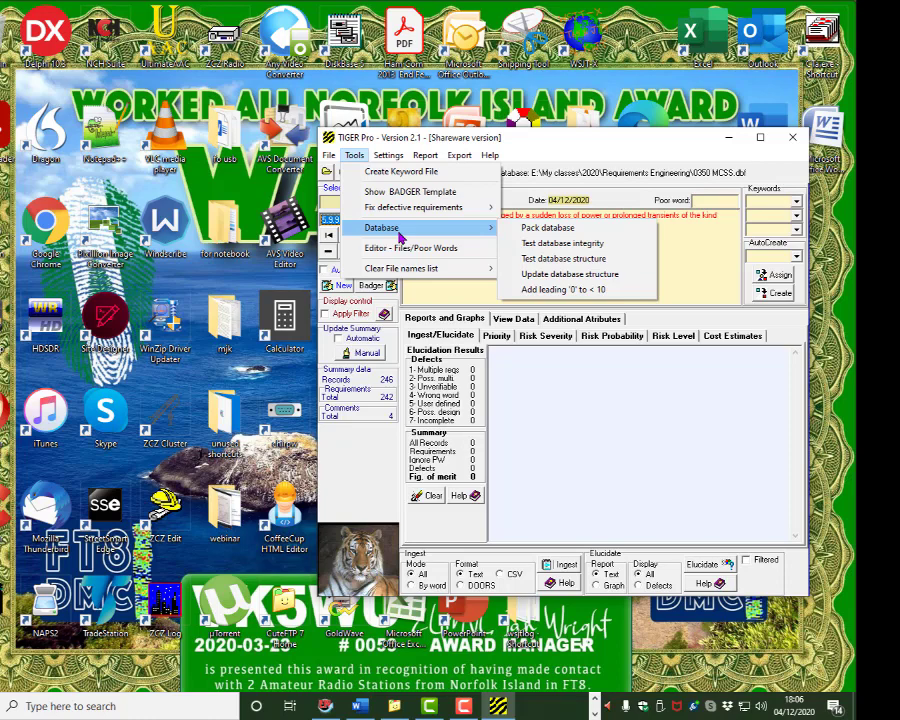
left_click(353, 155)
left_click(329, 156)
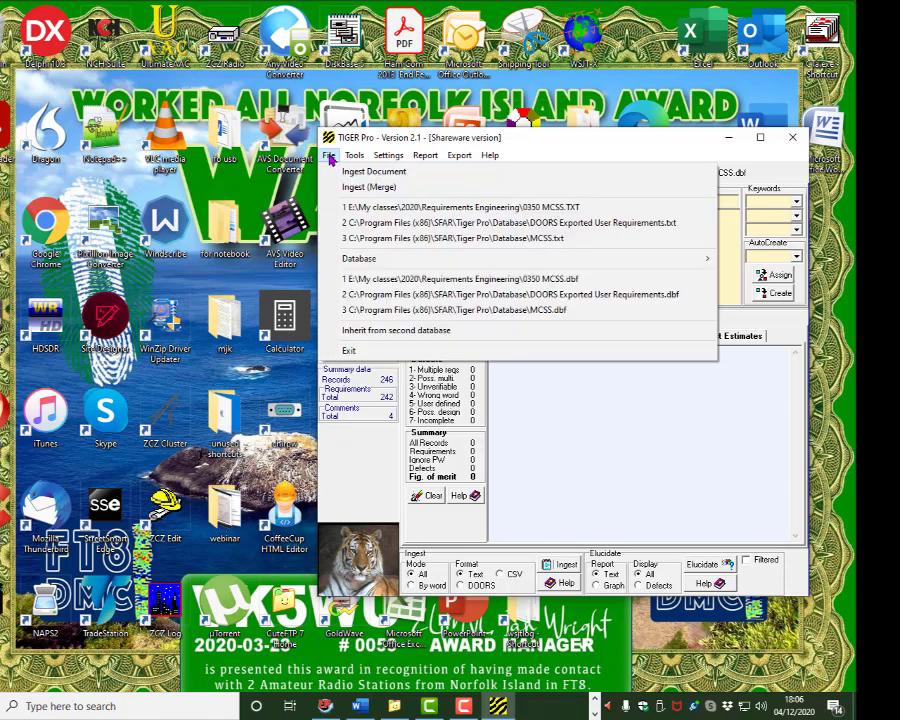
left_click(400, 187)
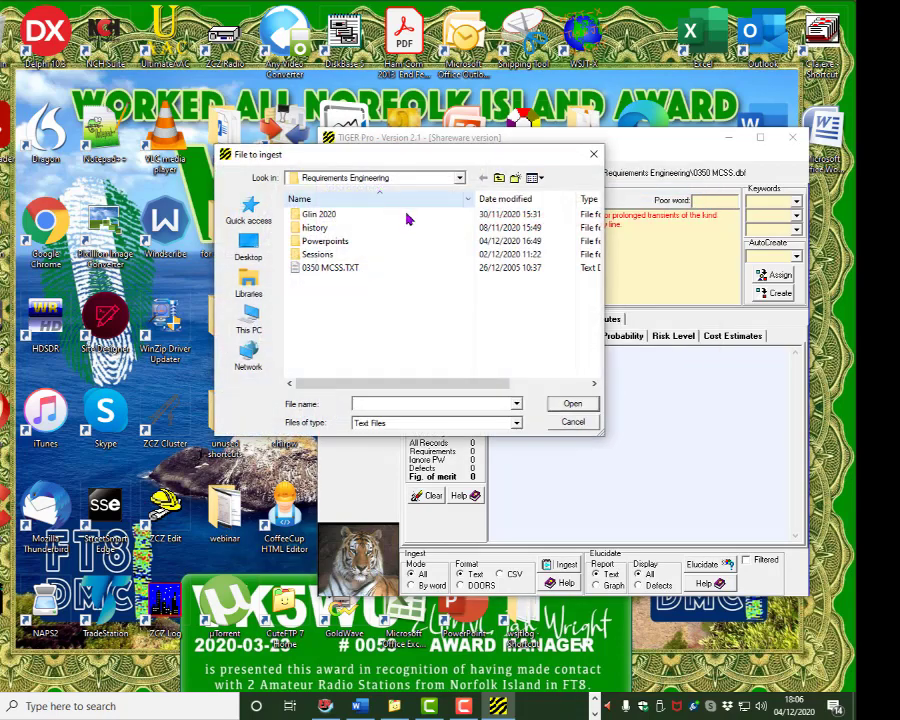
left_click(572, 421)
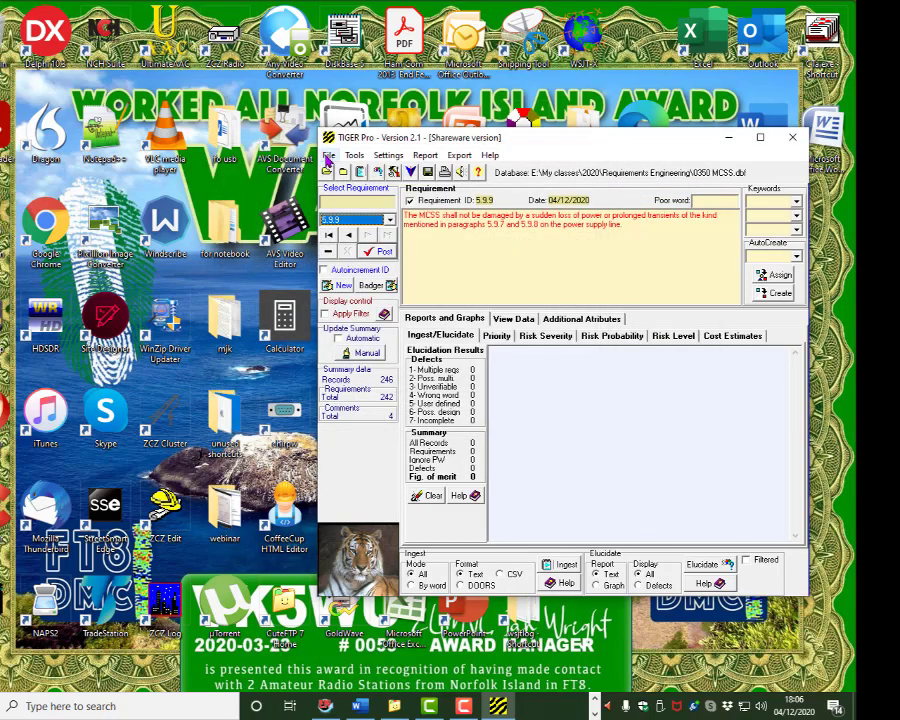
Delete the database file 0350 MCSS.dbf from the Requirements Engineering folder
left_click(328, 156)
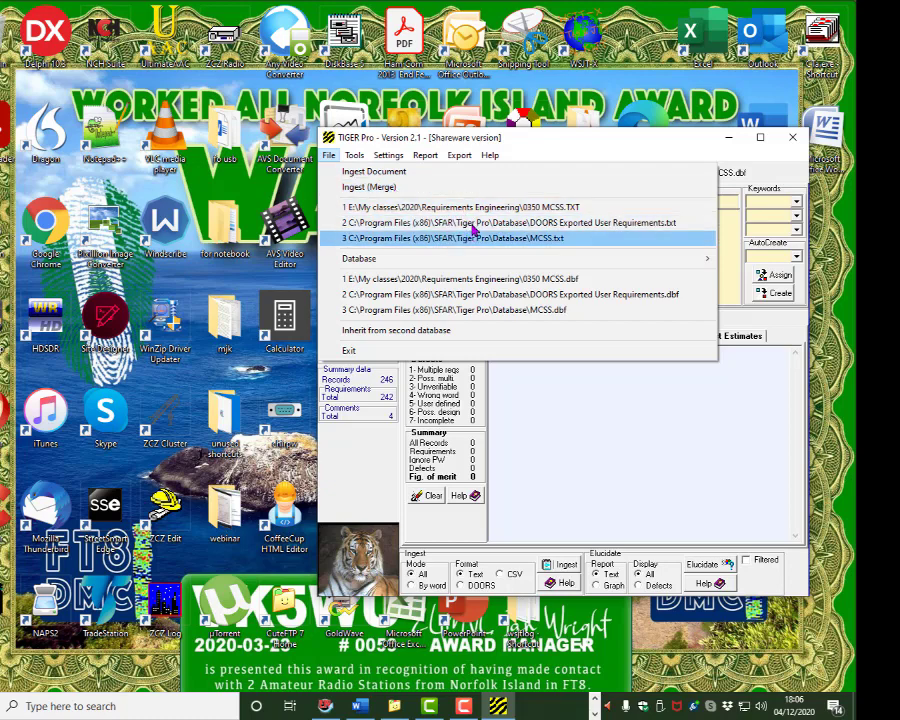
mouse_move(432, 264)
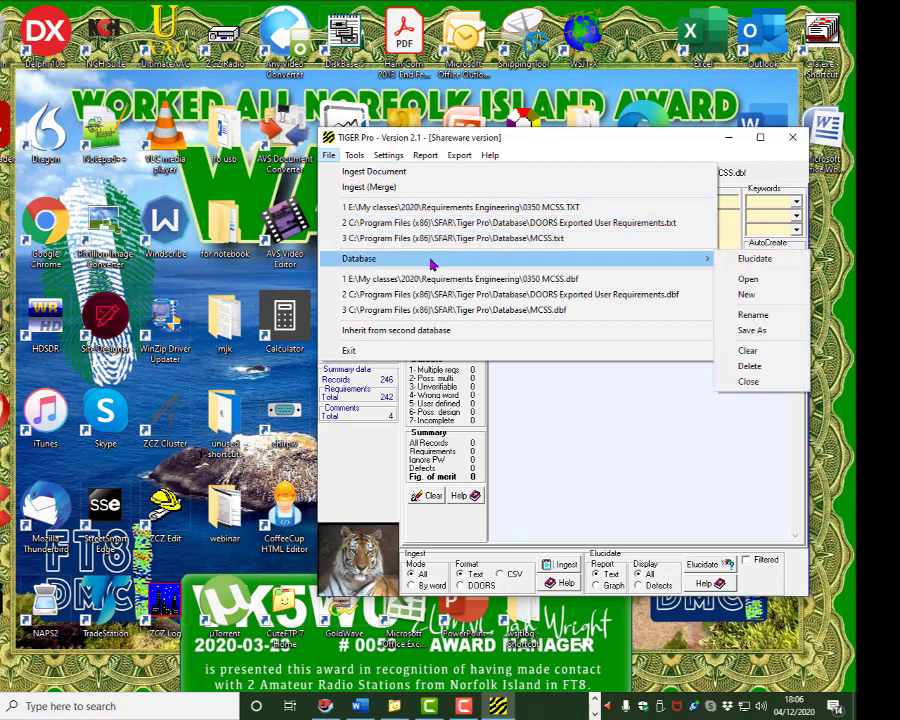
left_click(751, 367)
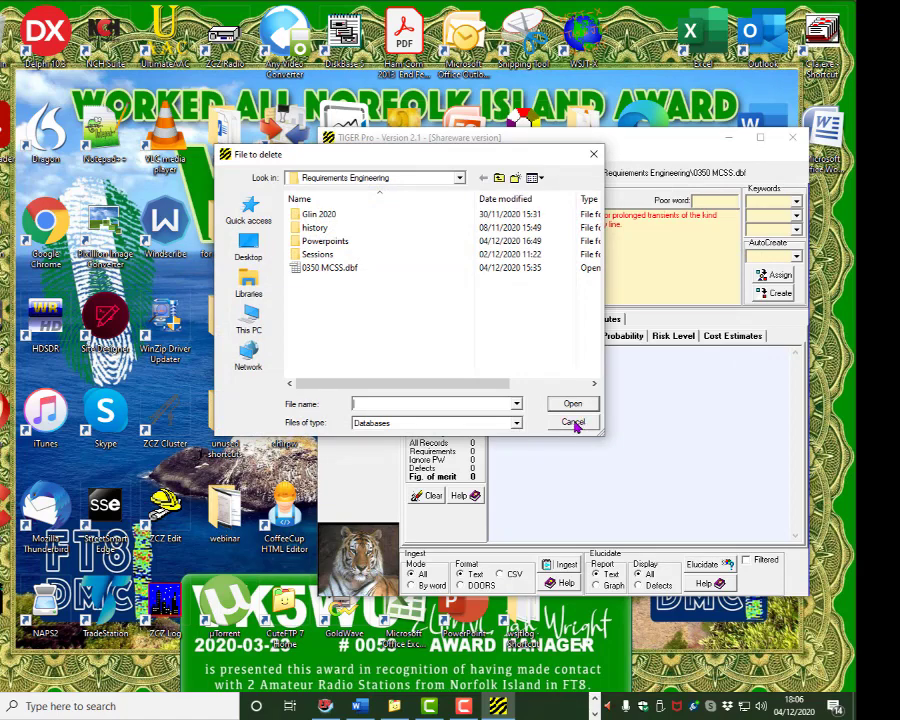
left_click(349, 272)
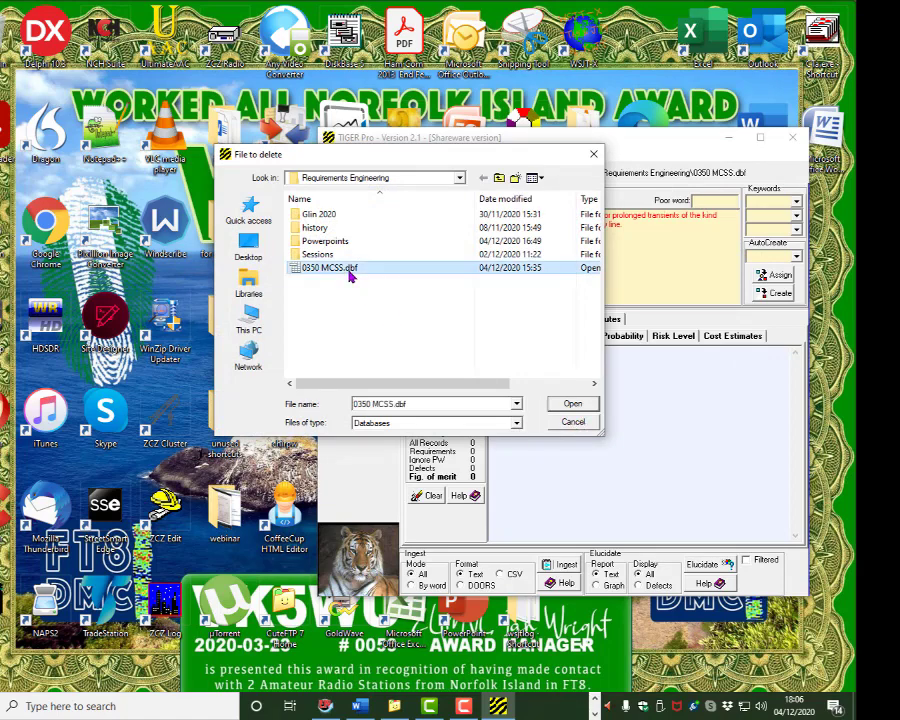
left_click(568, 404)
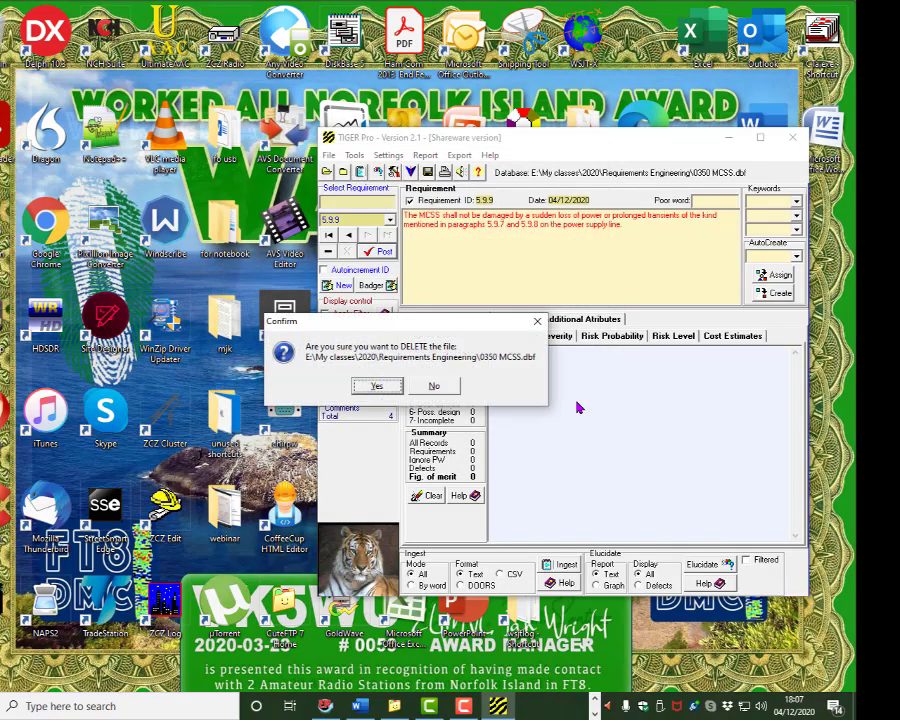
left_click(374, 384)
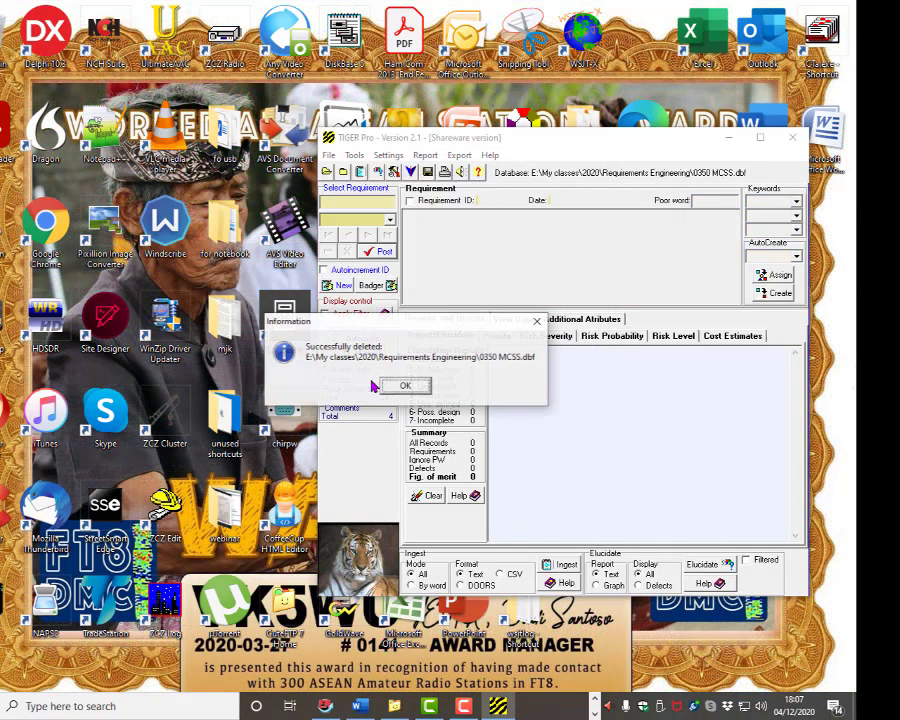
left_click(403, 385)
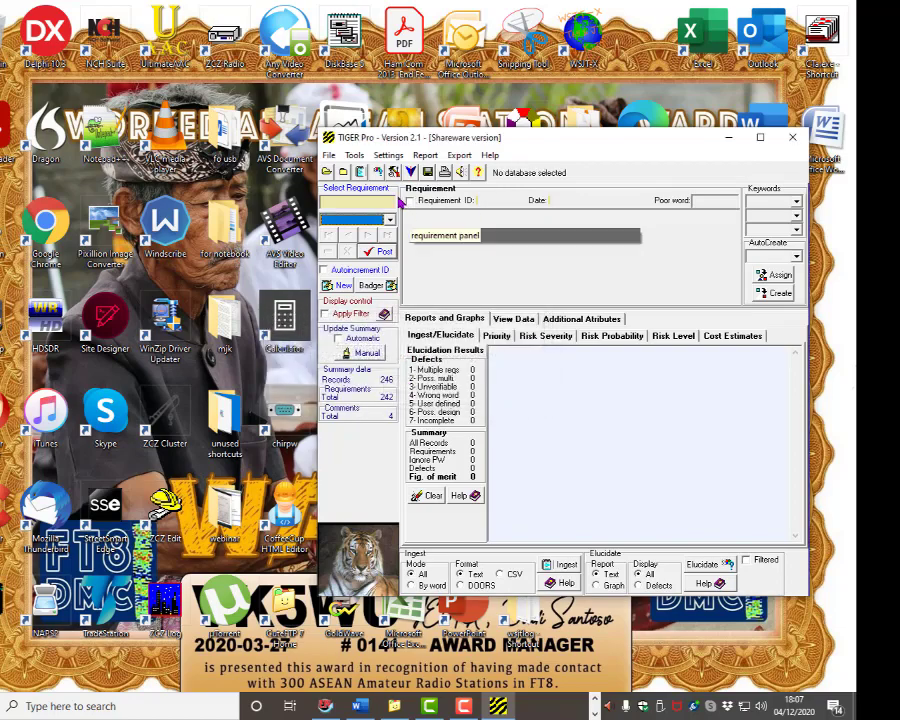
left_click(355, 156)
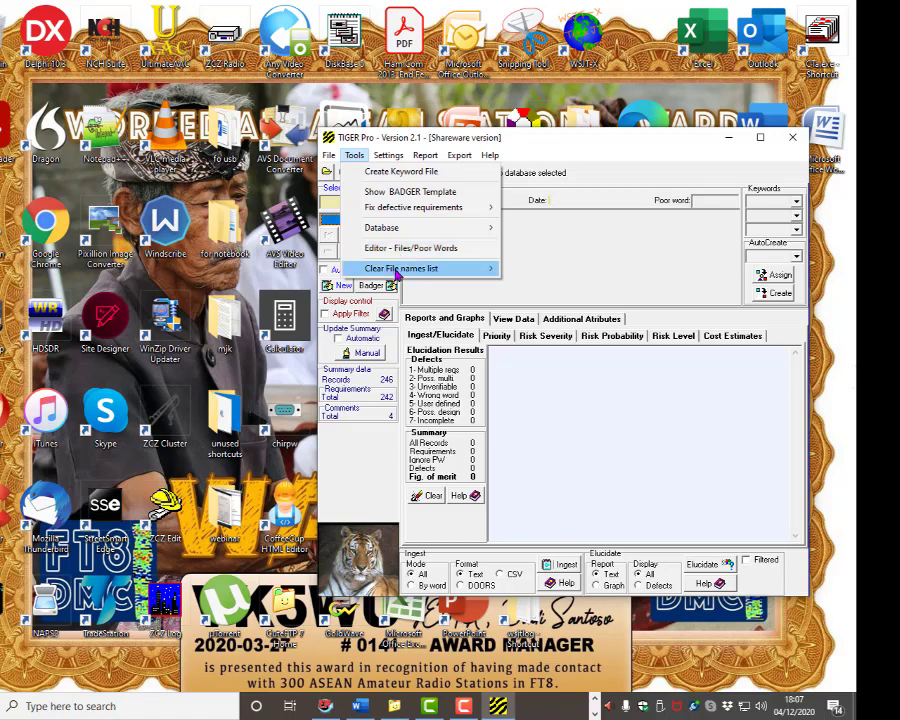
mouse_move(397, 274)
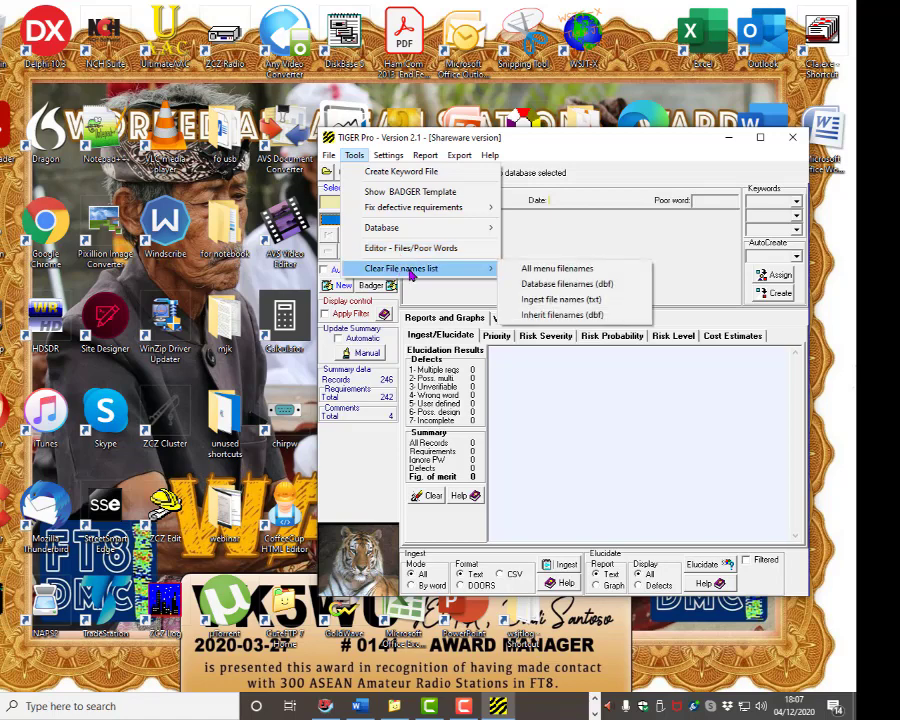
mouse_move(388, 157)
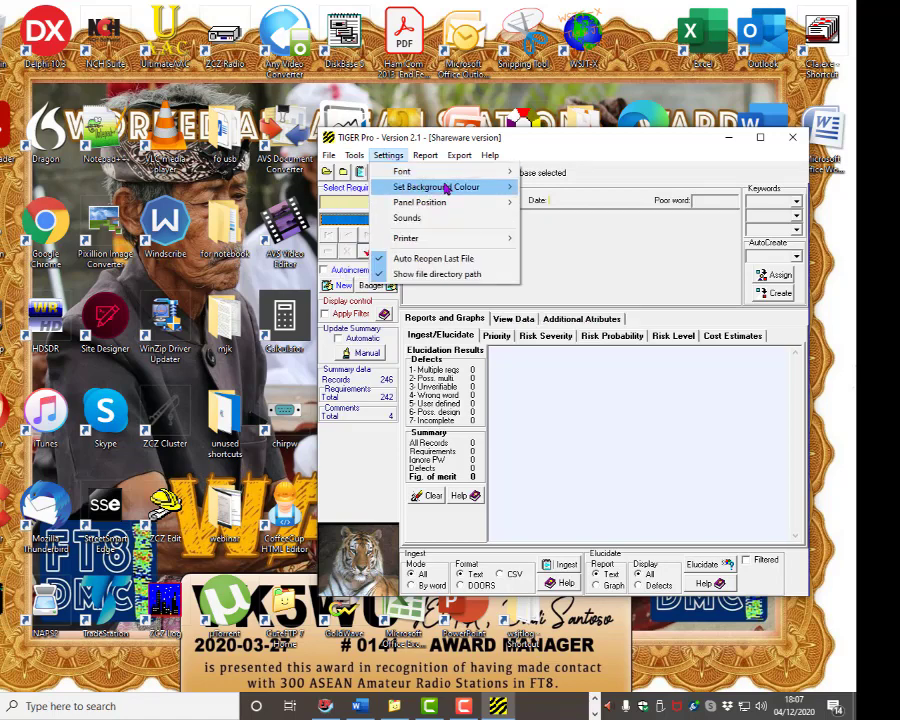
Set the panel position to Right, and restore it to Left
mouse_move(446, 189)
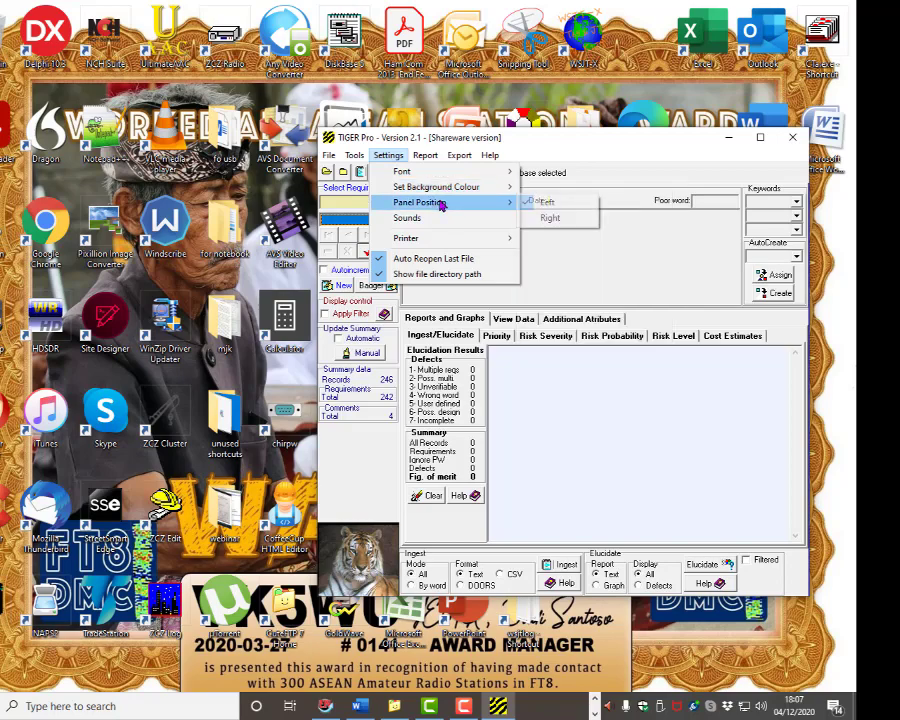
left_click(553, 218)
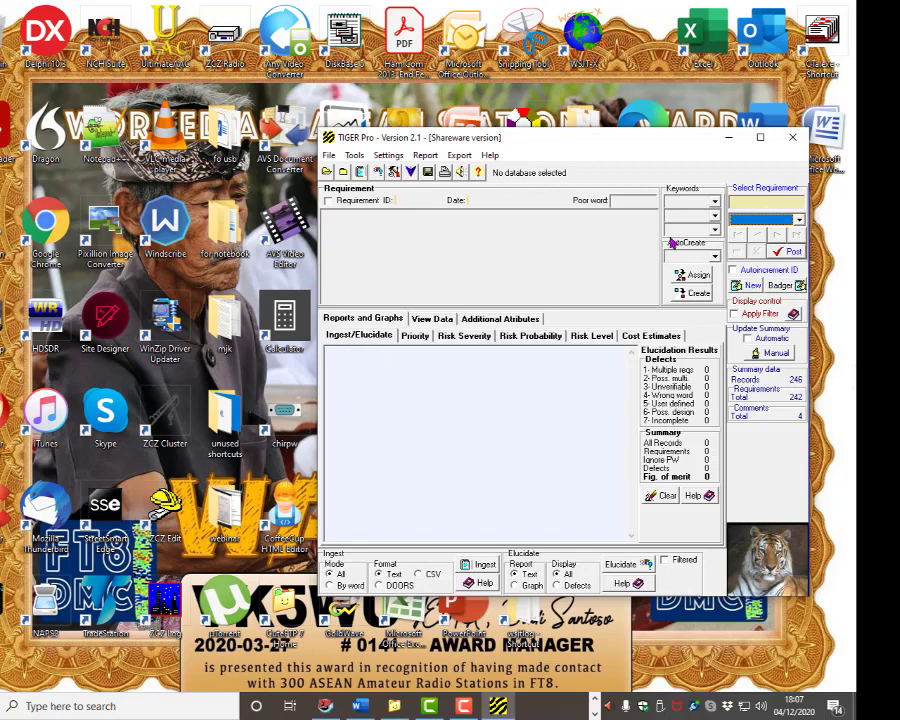
left_click(389, 156)
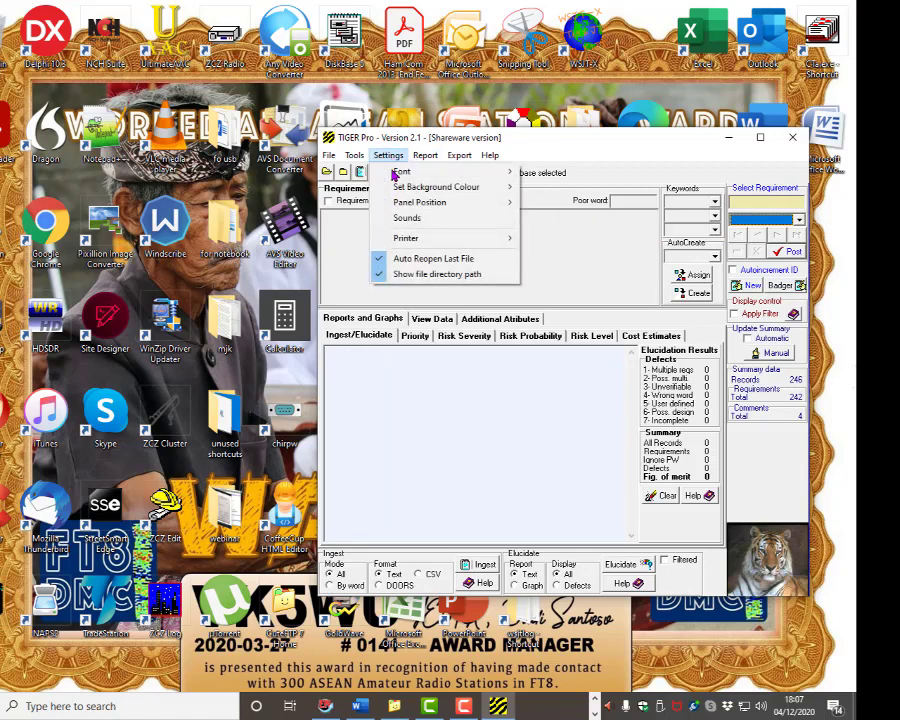
mouse_move(424, 206)
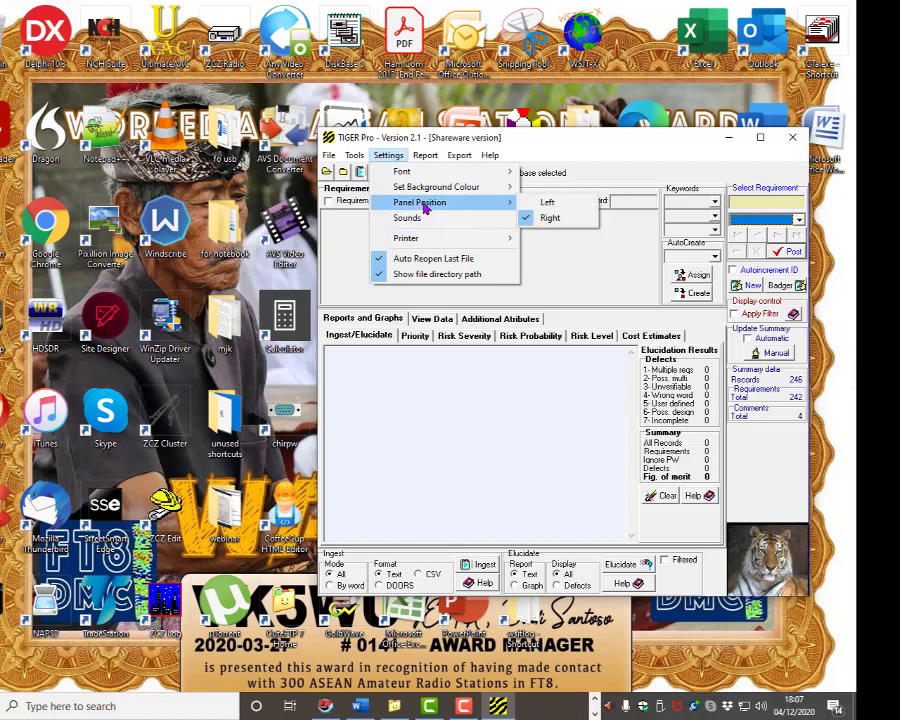
left_click(555, 204)
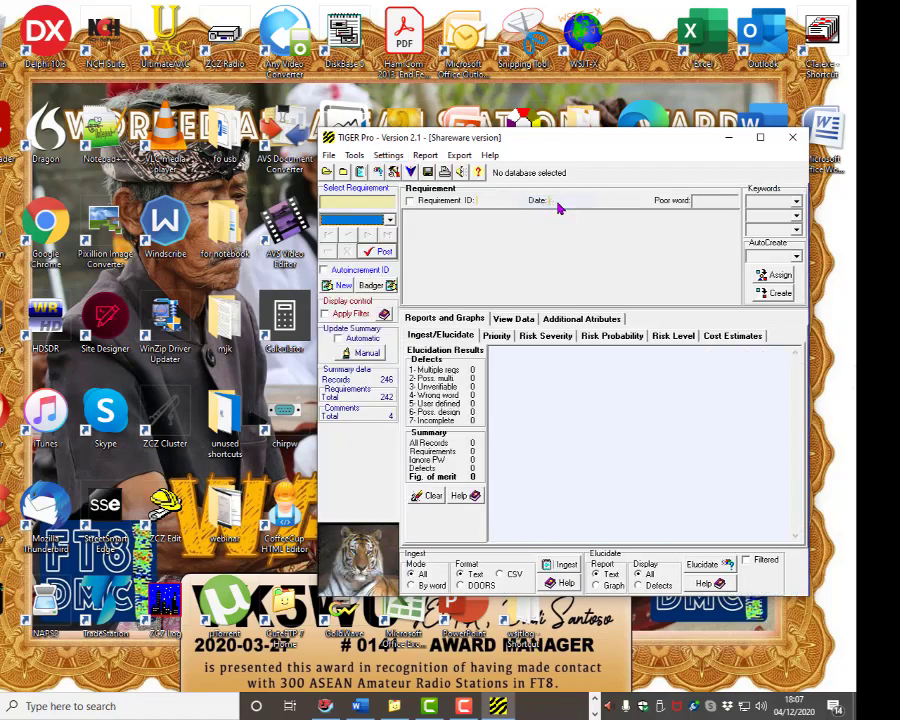
left_click(426, 156)
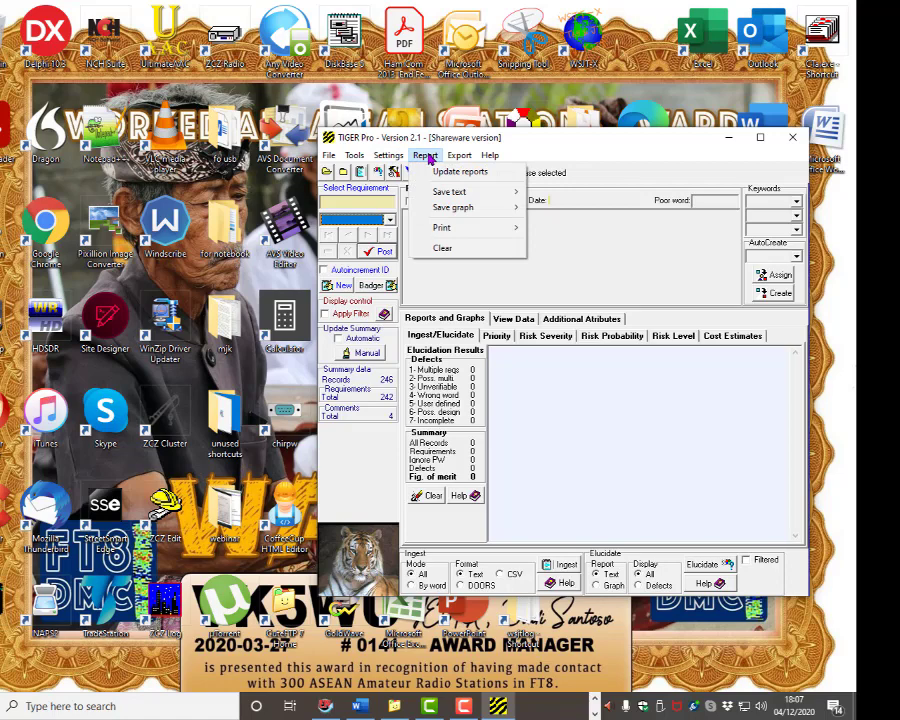
left_click(426, 157)
left_click(459, 157)
left_click(464, 158)
left_click(489, 157)
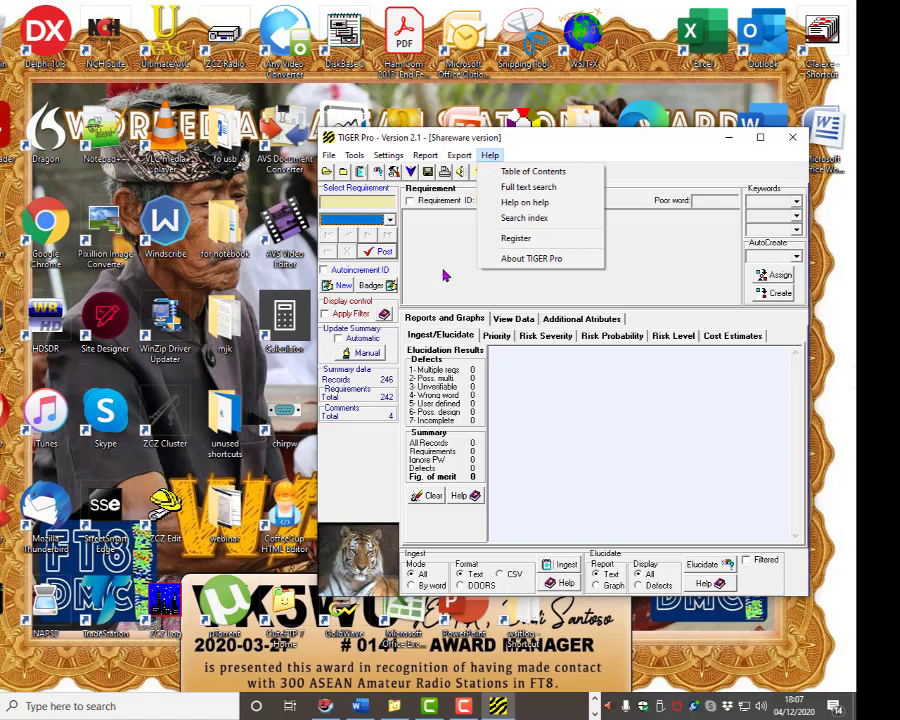
left_click(568, 150)
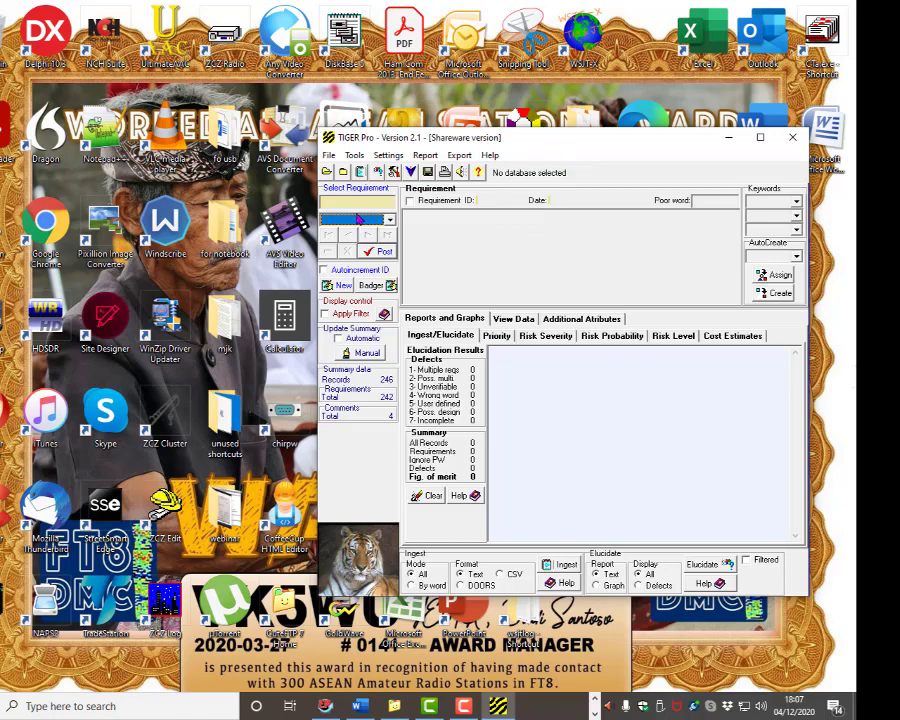
Ingest the document 0350 MCSS.TXT, and elucidate the resulting requirements database
left_click(328, 157)
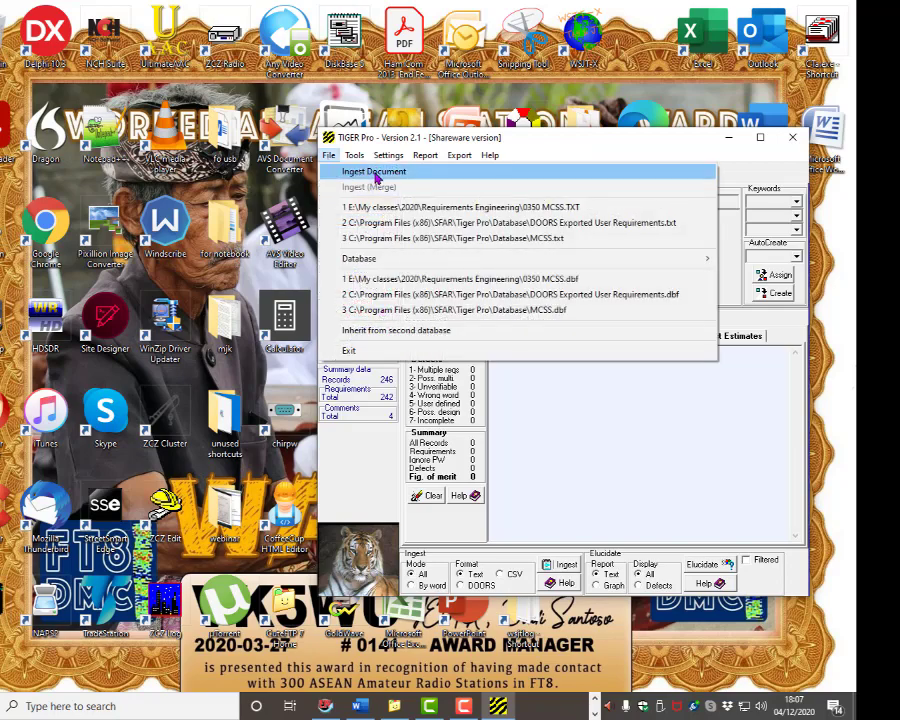
left_click(374, 173)
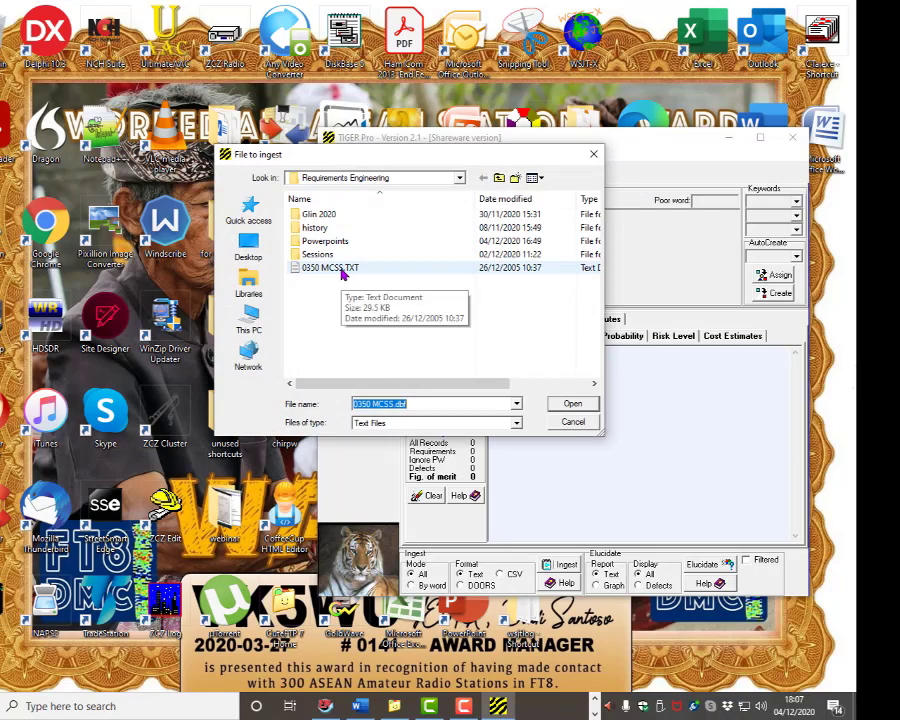
double_click(341, 270)
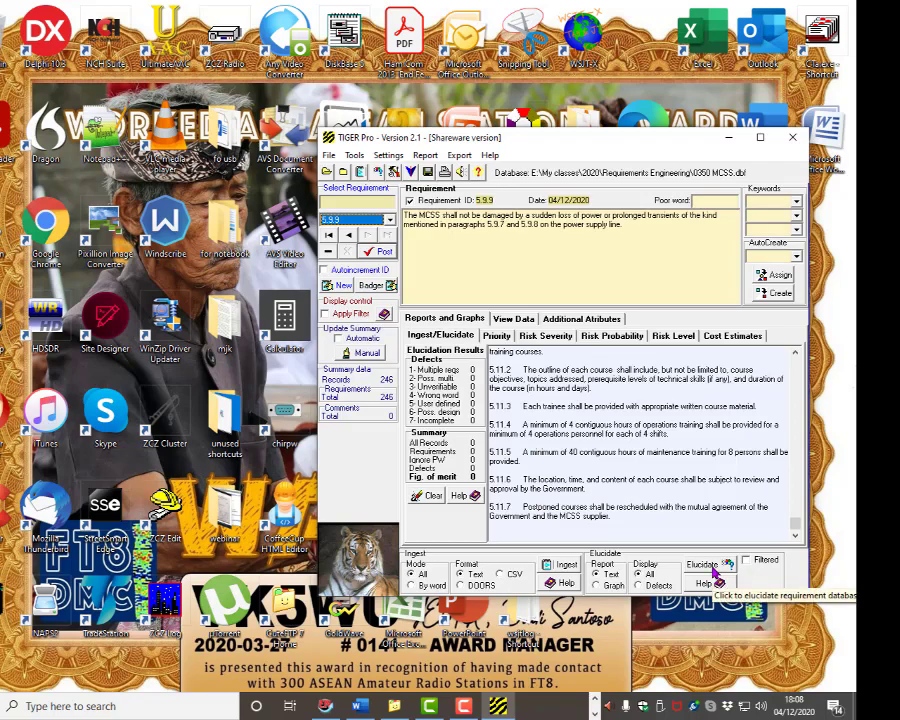
left_click(714, 570)
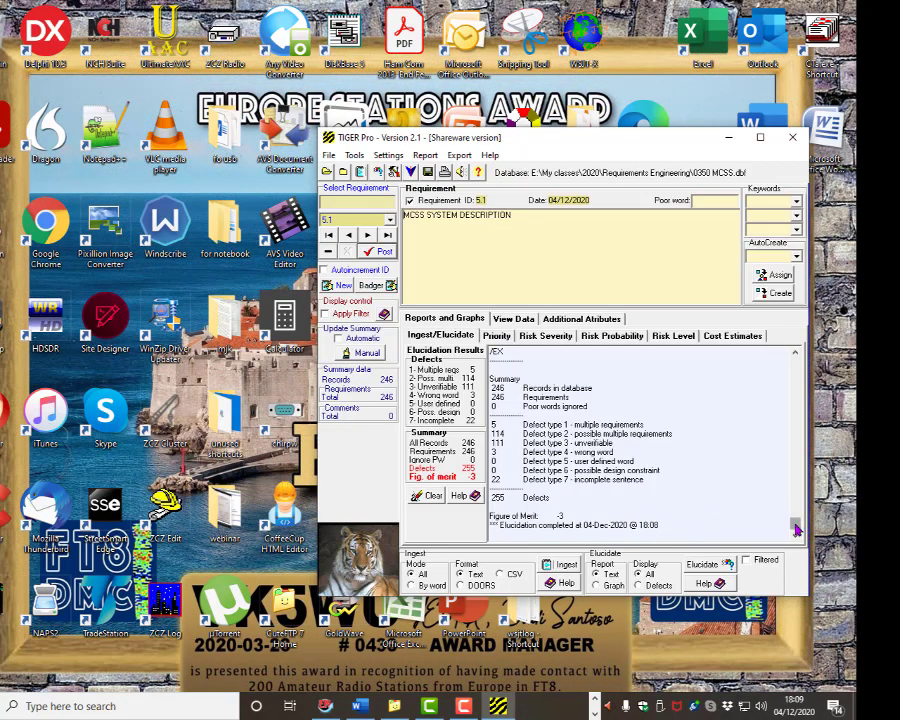
left_click_drag(797, 530, 796, 356)
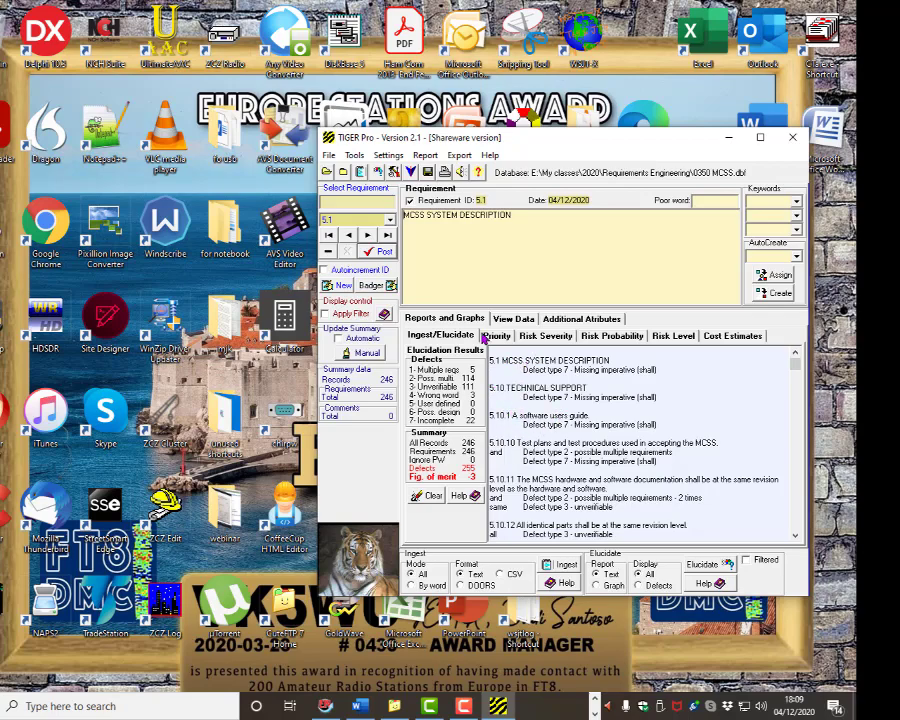
Mark records 5.1, 5.10, 5.10.1 and 5.10.10 as non-requirements
left_click(410, 203)
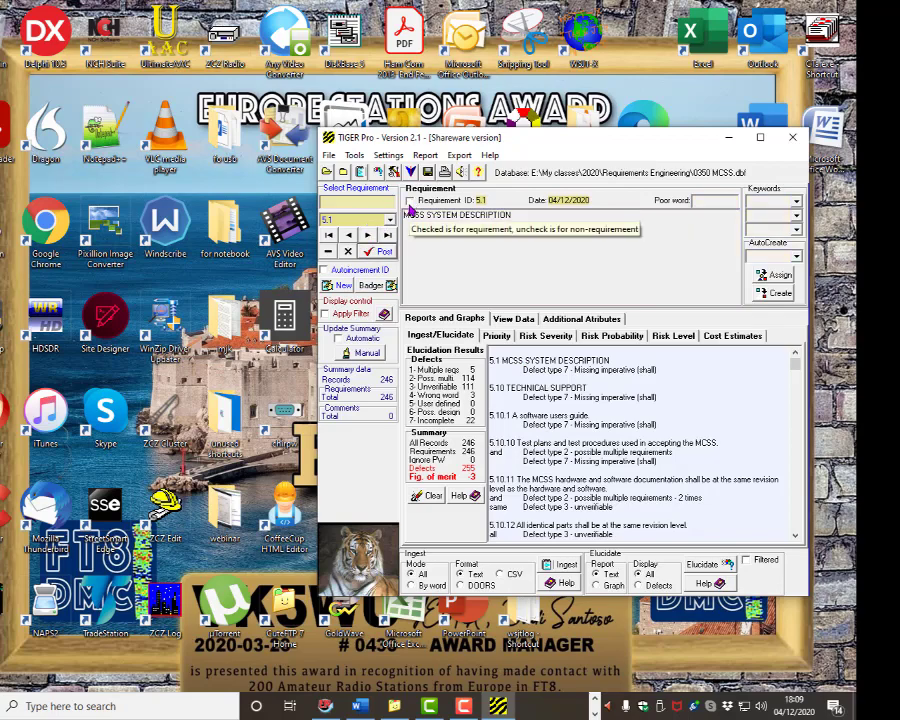
left_click(389, 225)
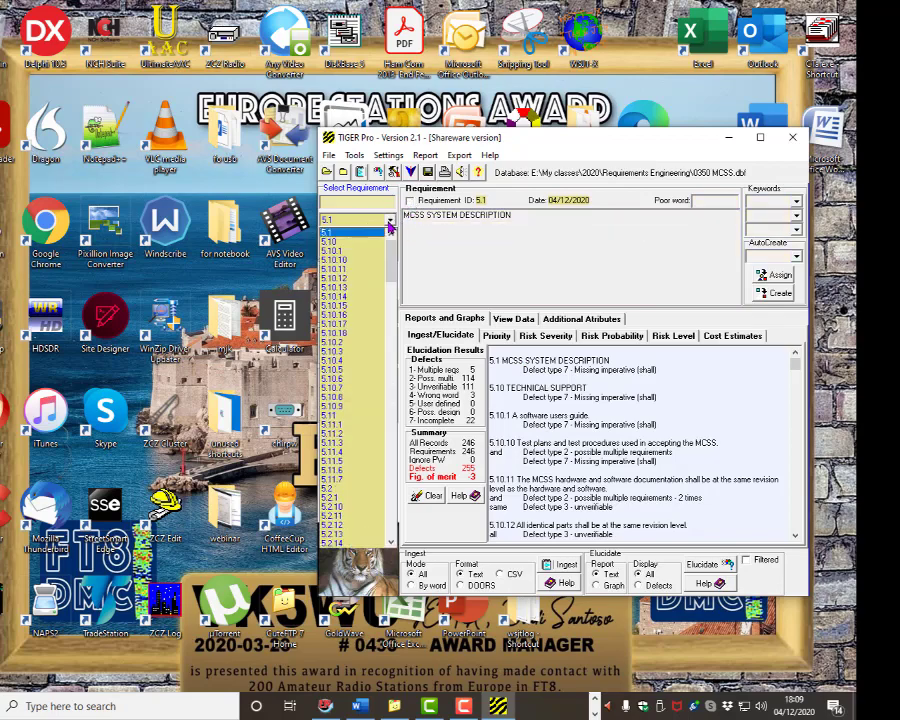
left_click(350, 245)
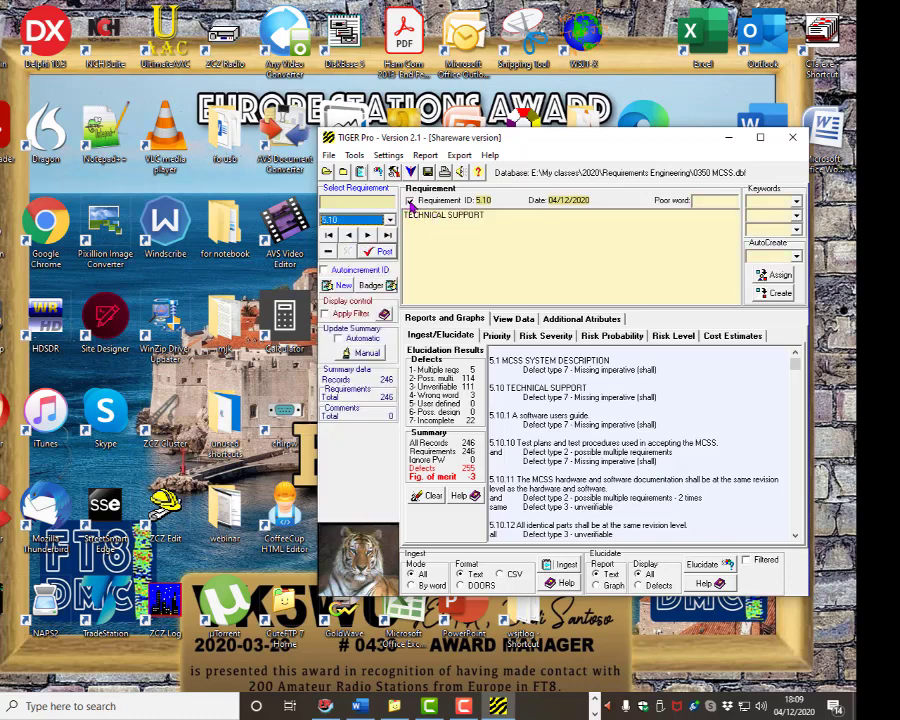
left_click(410, 202)
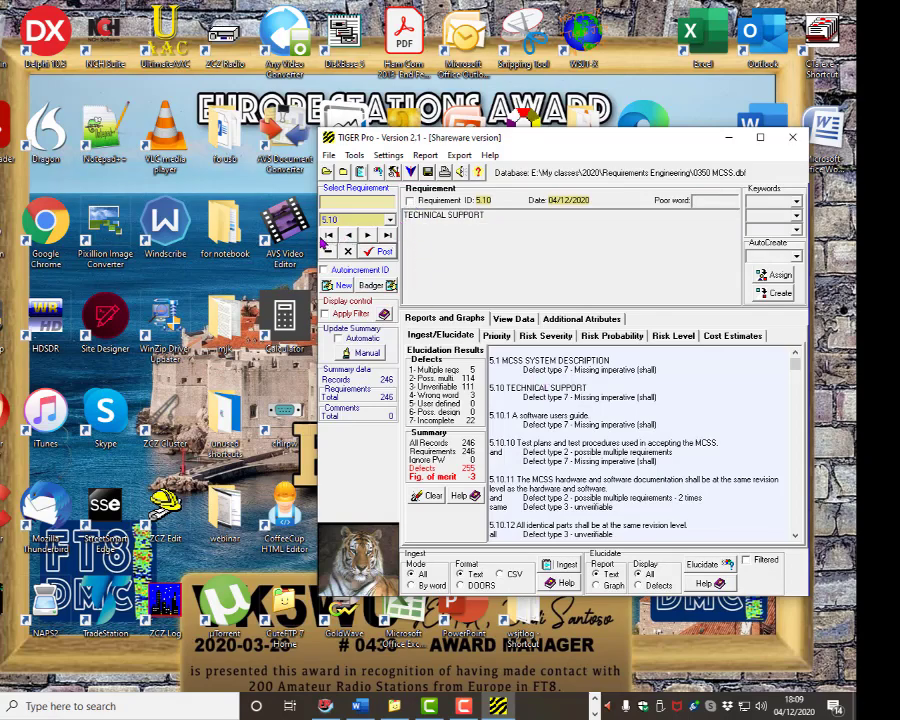
left_click(367, 236)
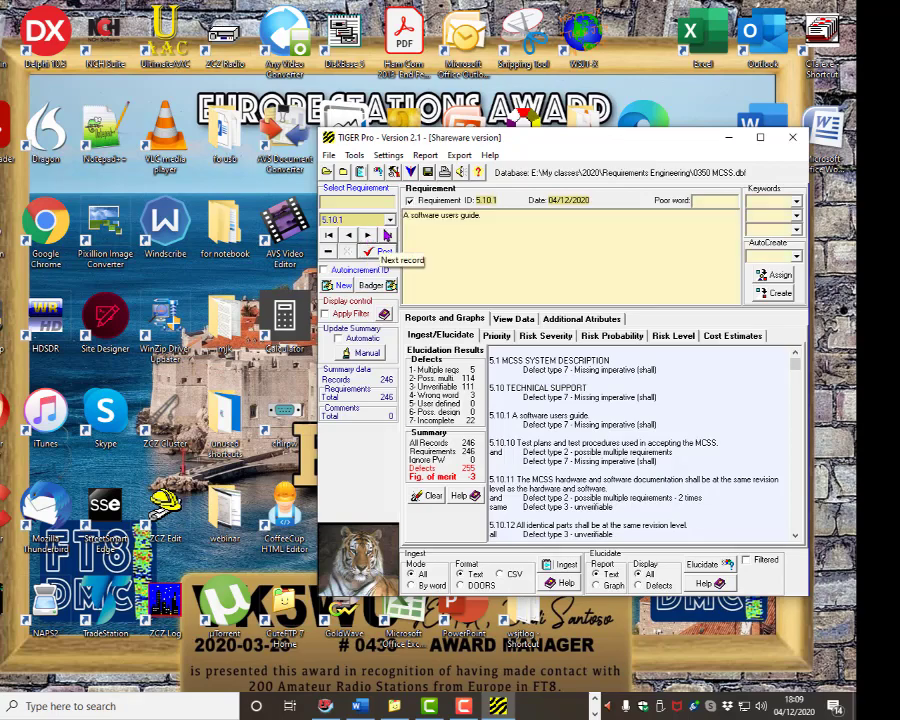
left_click(411, 201)
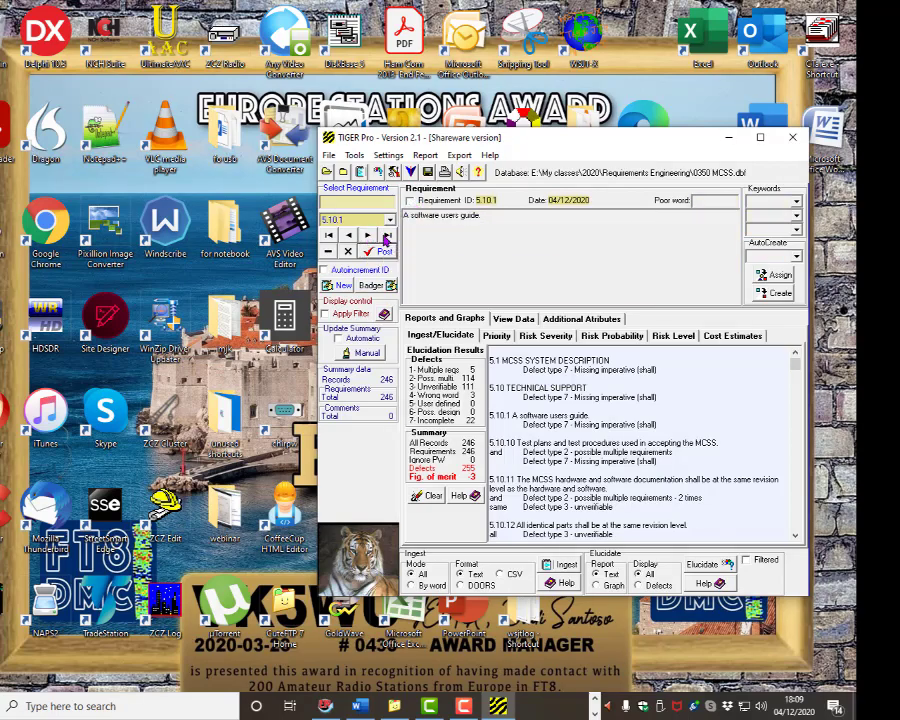
left_click(367, 237)
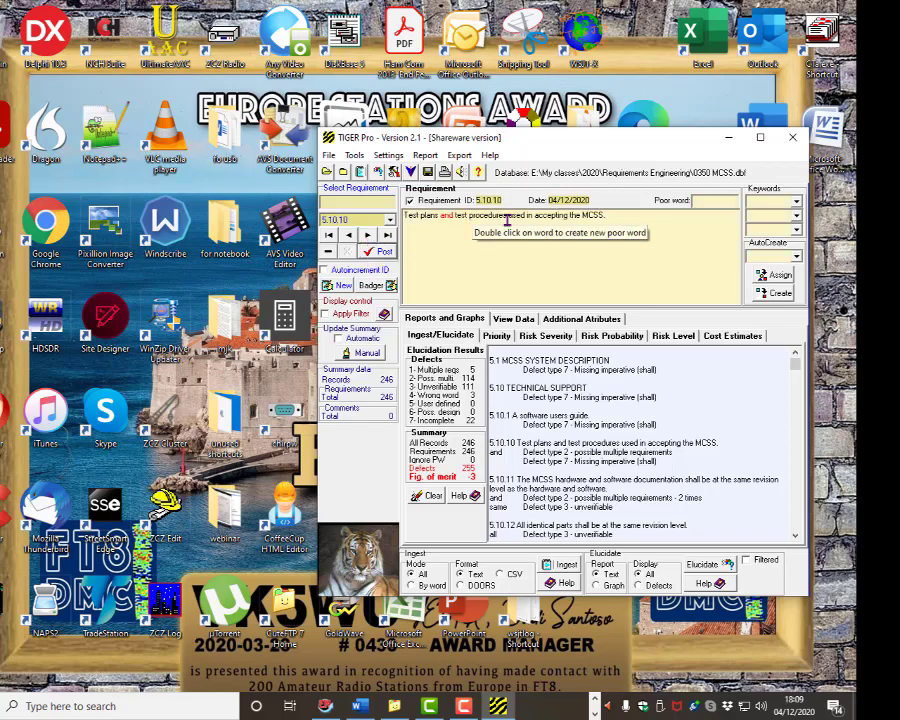
left_click(411, 201)
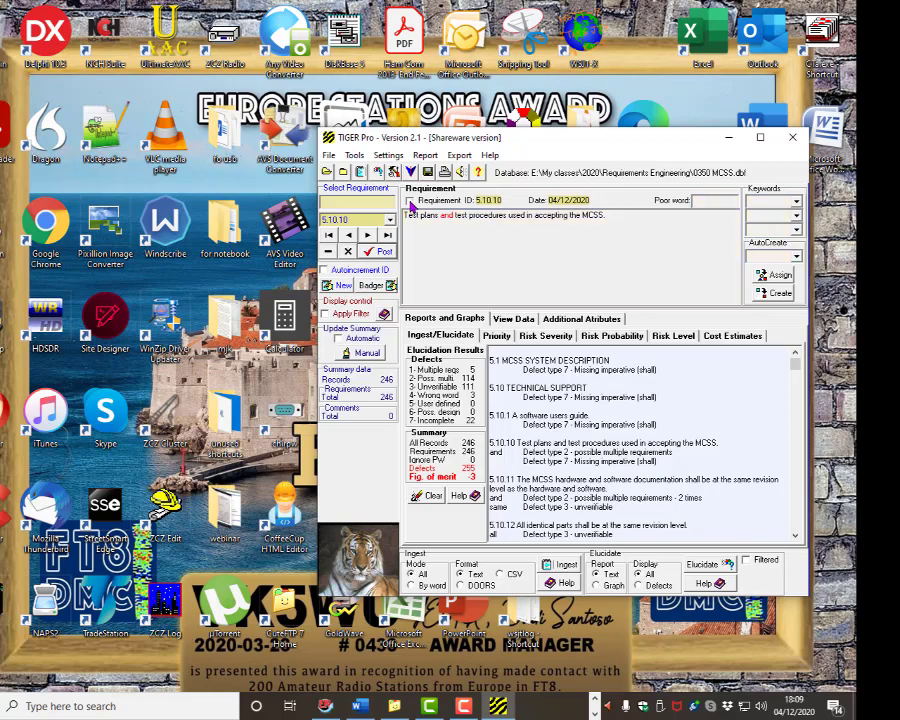
Enter "same" as the poor word to ignore for requirements 5.10.11 and 5.10.12
left_click(367, 237)
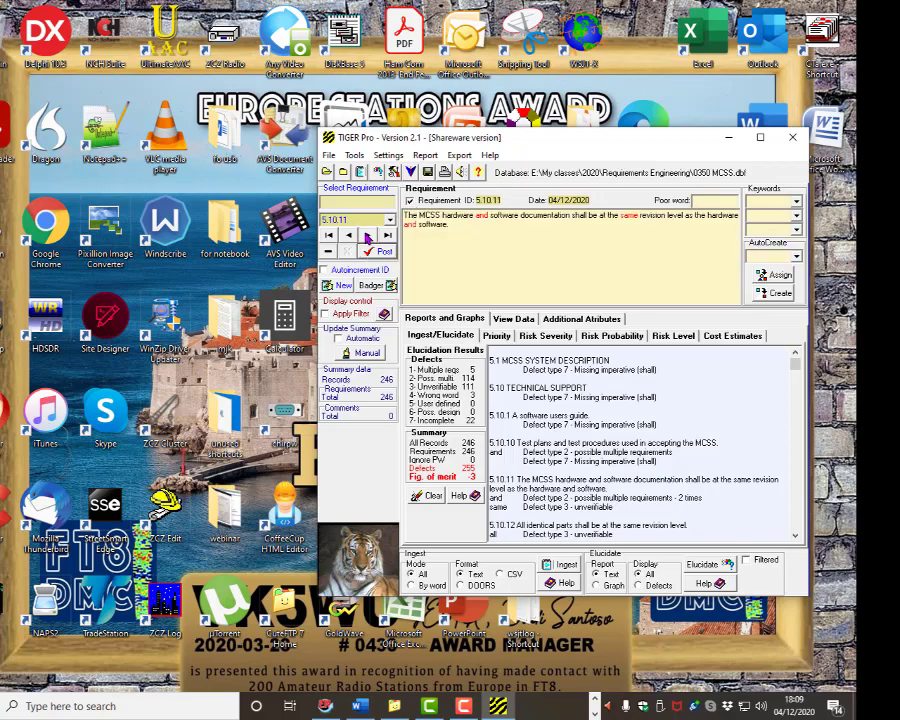
left_click(711, 203)
type("same")
left_click(368, 235)
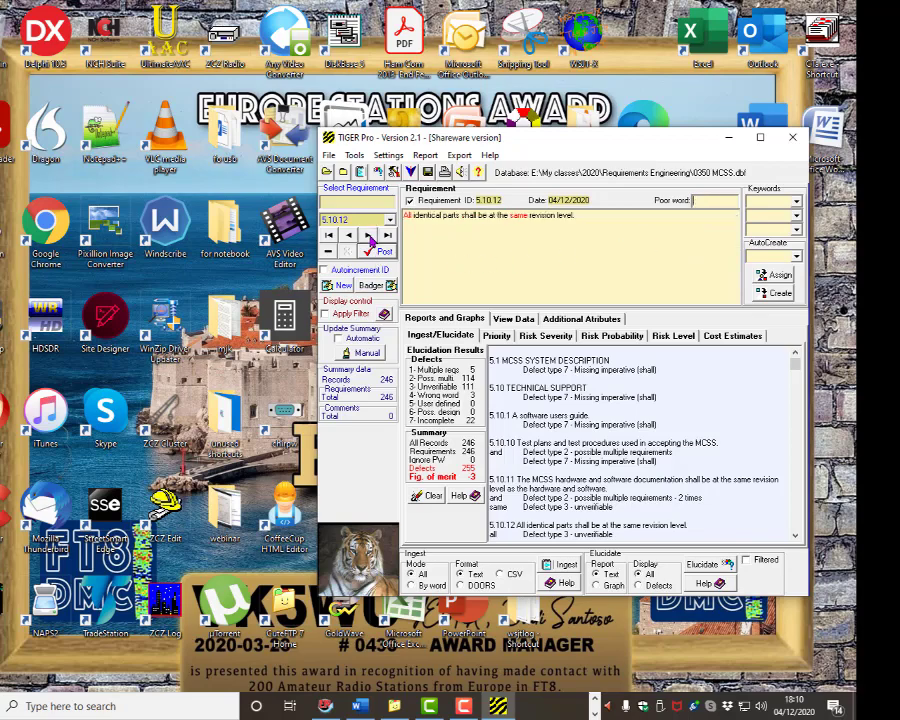
left_click(718, 202)
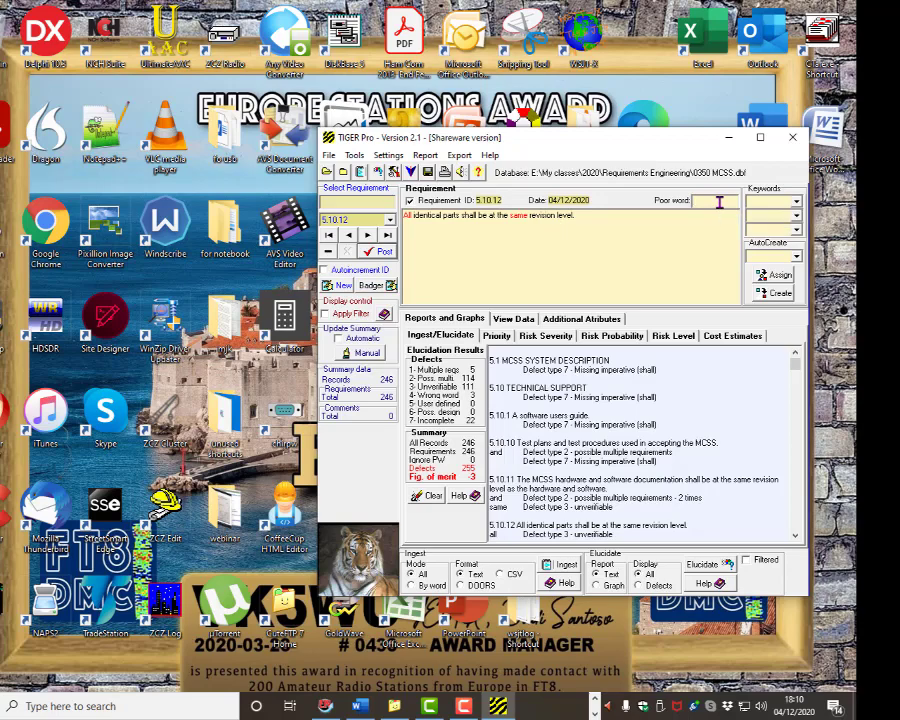
type("a")
type("am")
type("e")
left_click(710, 225)
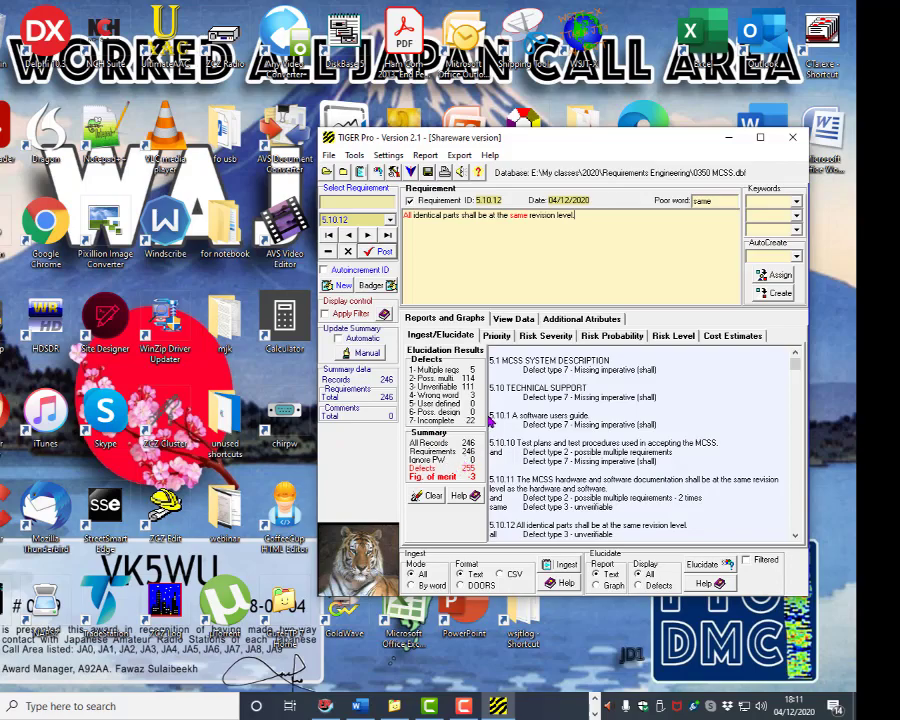
Elucidate the edited requirements database again and review the end of the defect report
left_click(703, 566)
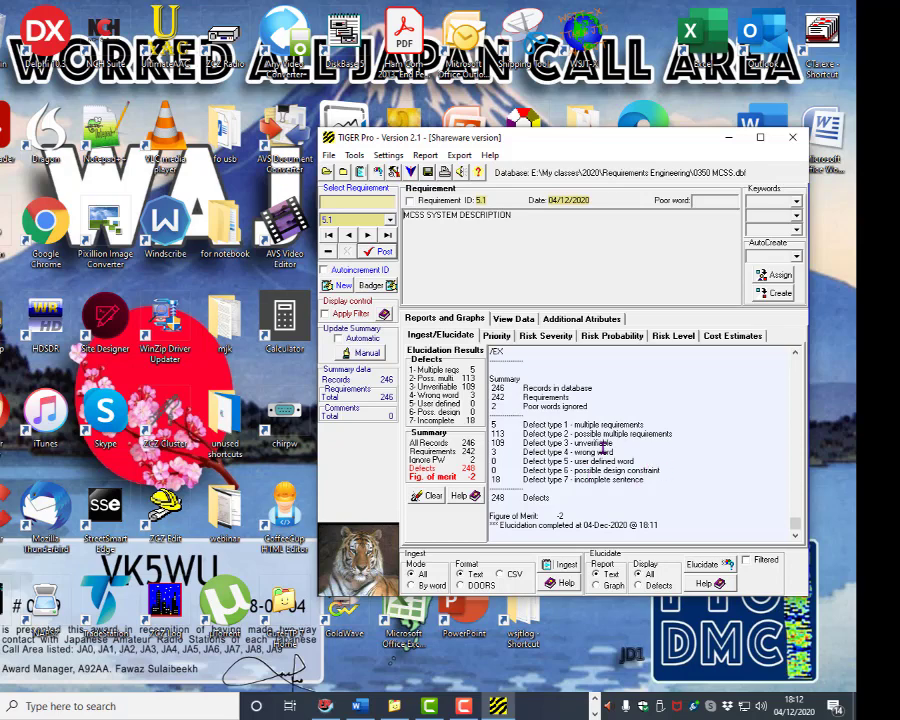
scroll(629, 434, "up", 5)
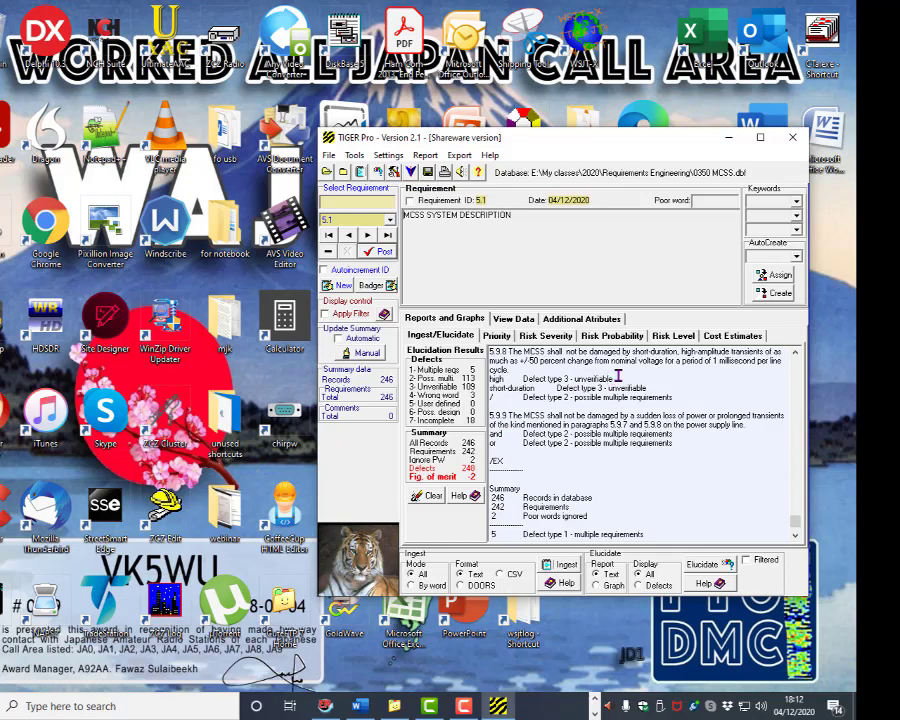
scroll(580, 400, "up", 1)
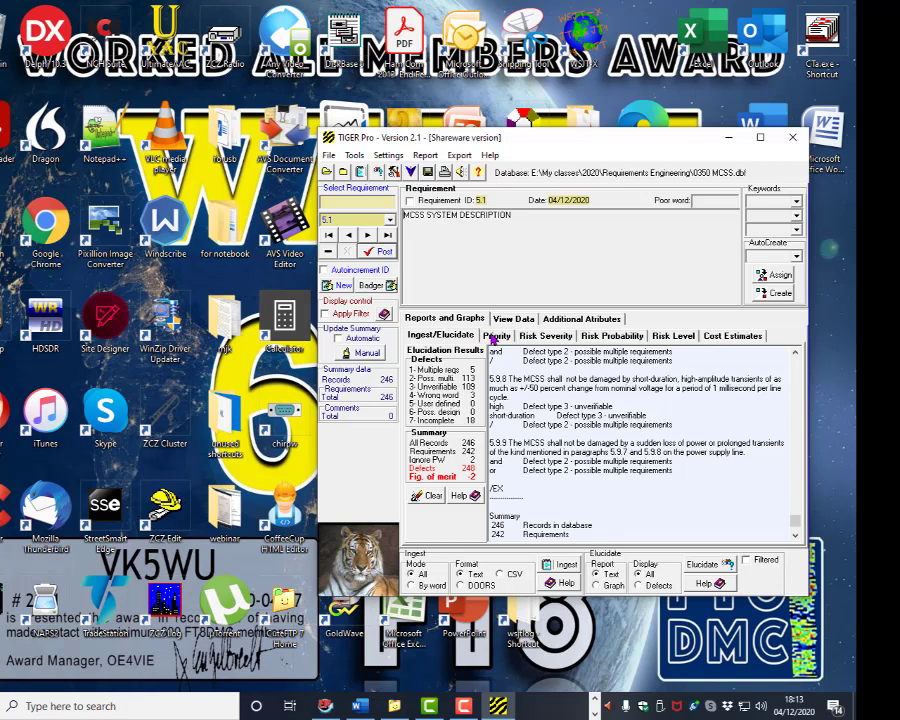
Examine the Priority graph and the additional attributes for rationale, traceability, priority, risk and cost estimates
left_click(494, 337)
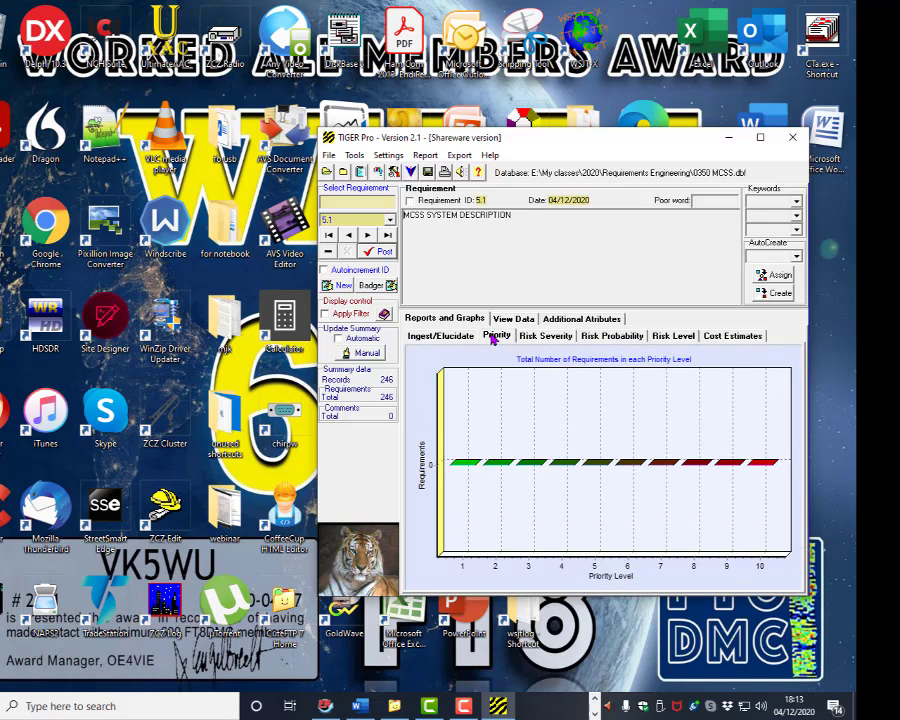
left_click(455, 336)
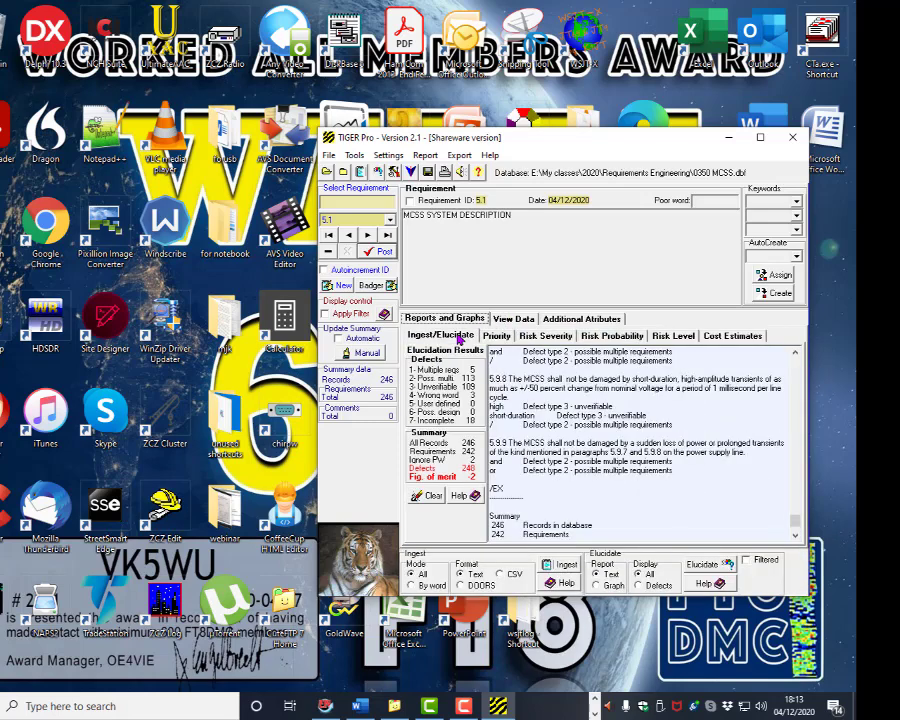
left_click(572, 319)
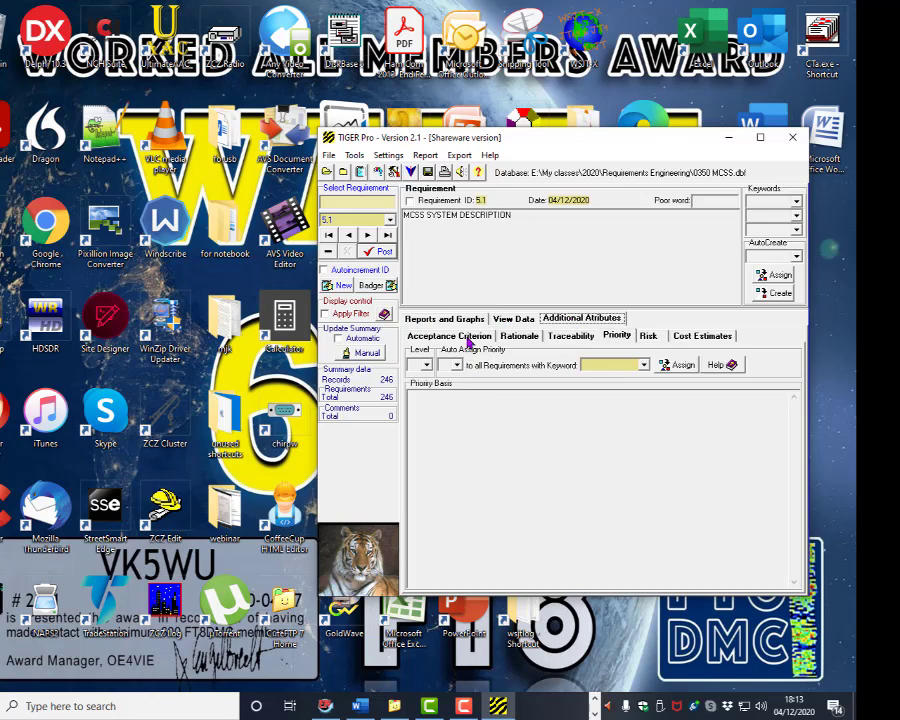
left_click(516, 341)
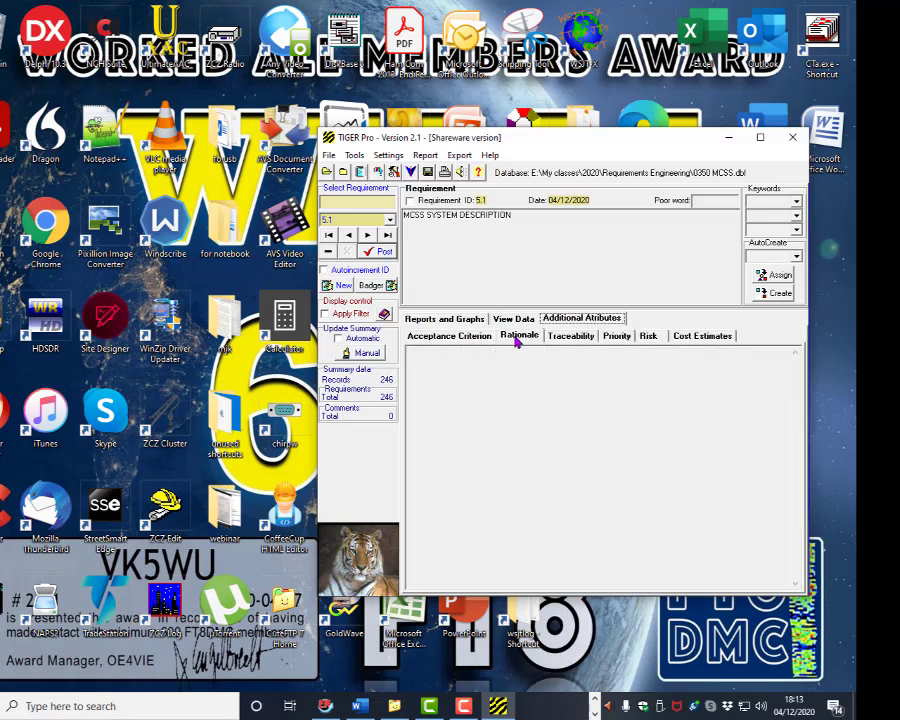
left_click(565, 342)
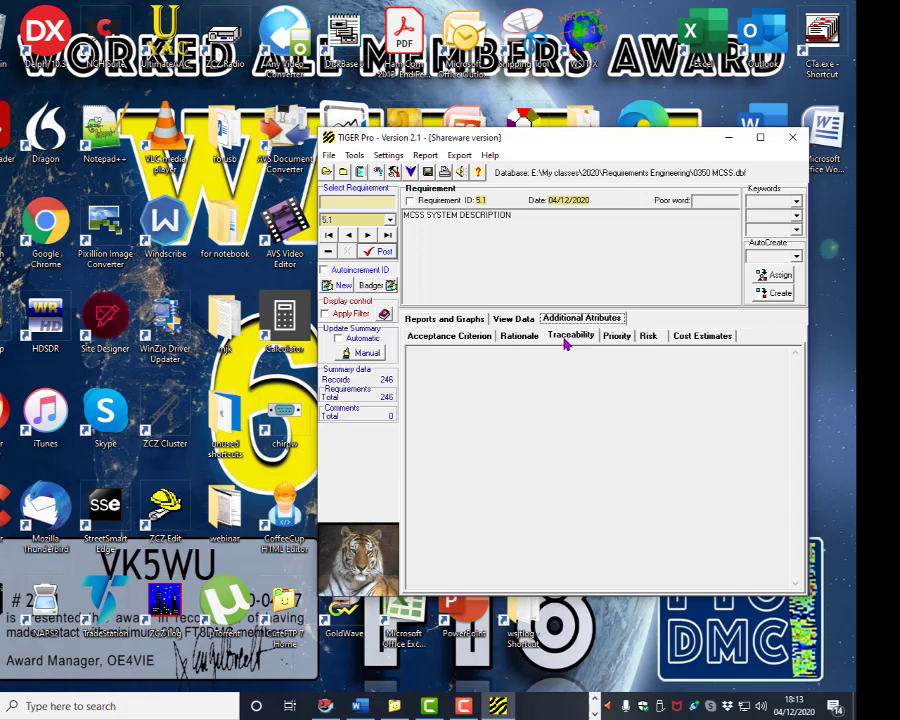
left_click(617, 338)
left_click(650, 338)
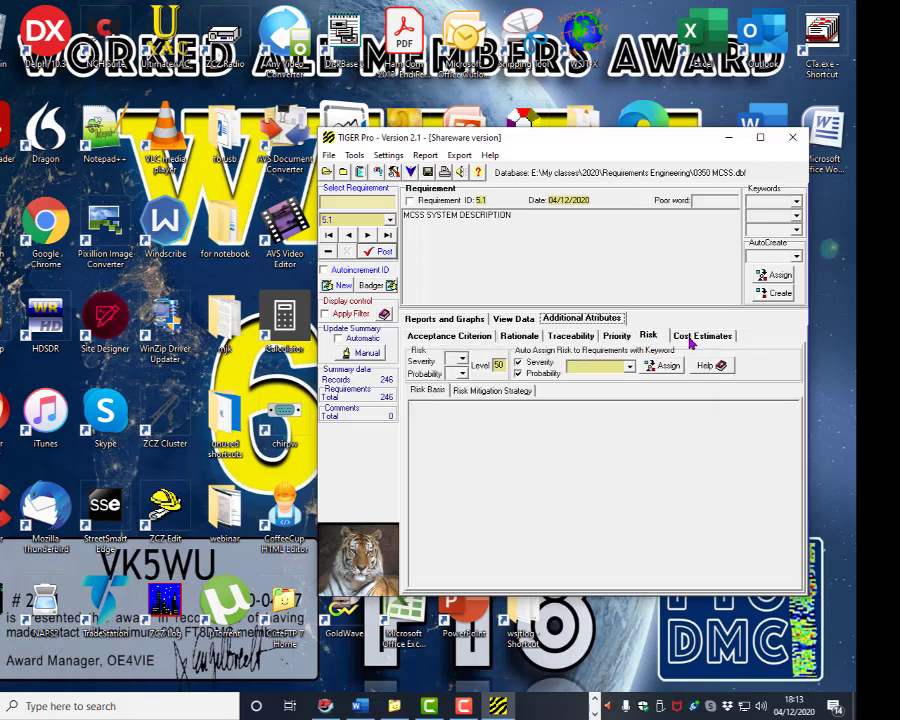
left_click(690, 340)
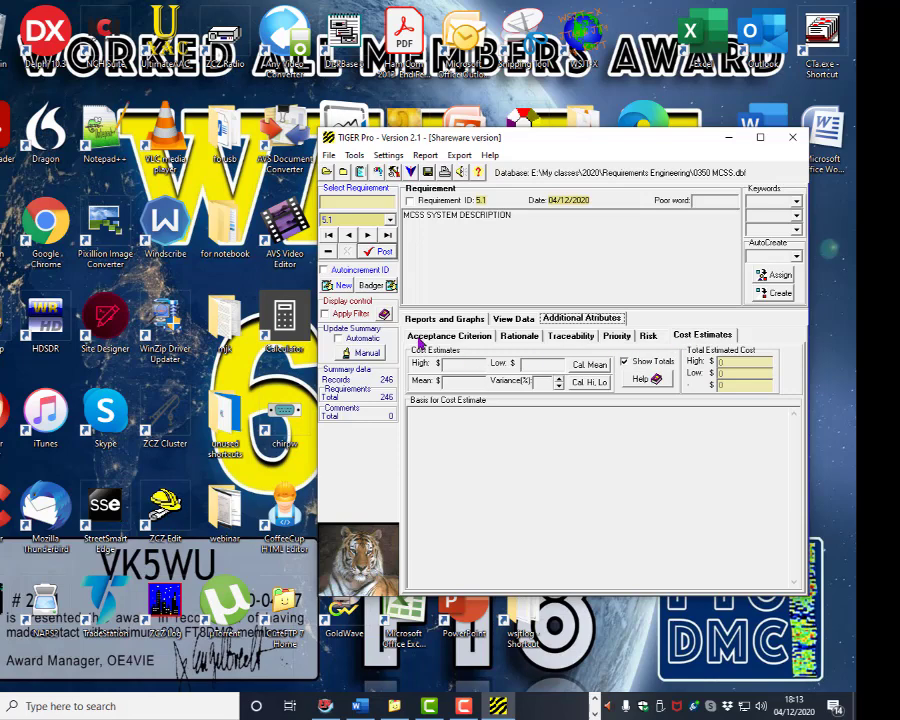
Try to create a requirement in the BADGER requirement builder with its mandatory parts left blank, and close the builder
left_click(371, 288)
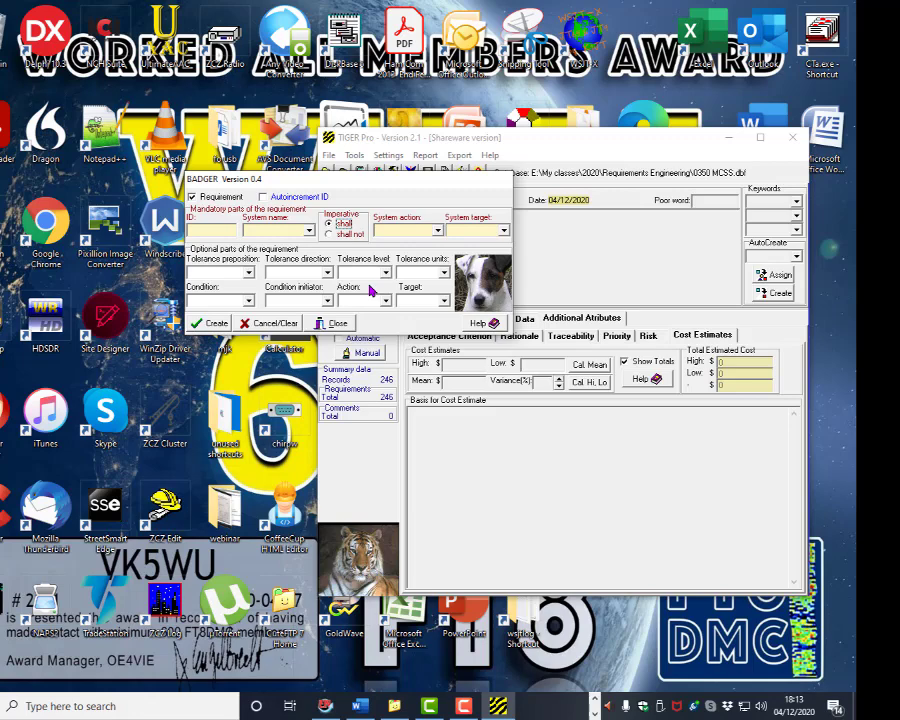
left_click(215, 328)
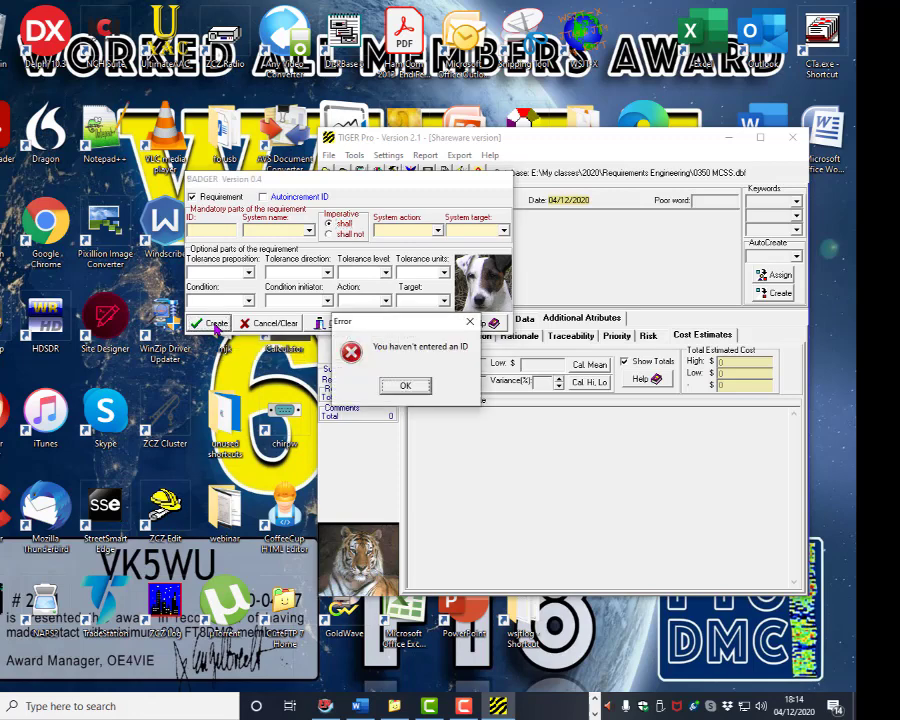
left_click(404, 386)
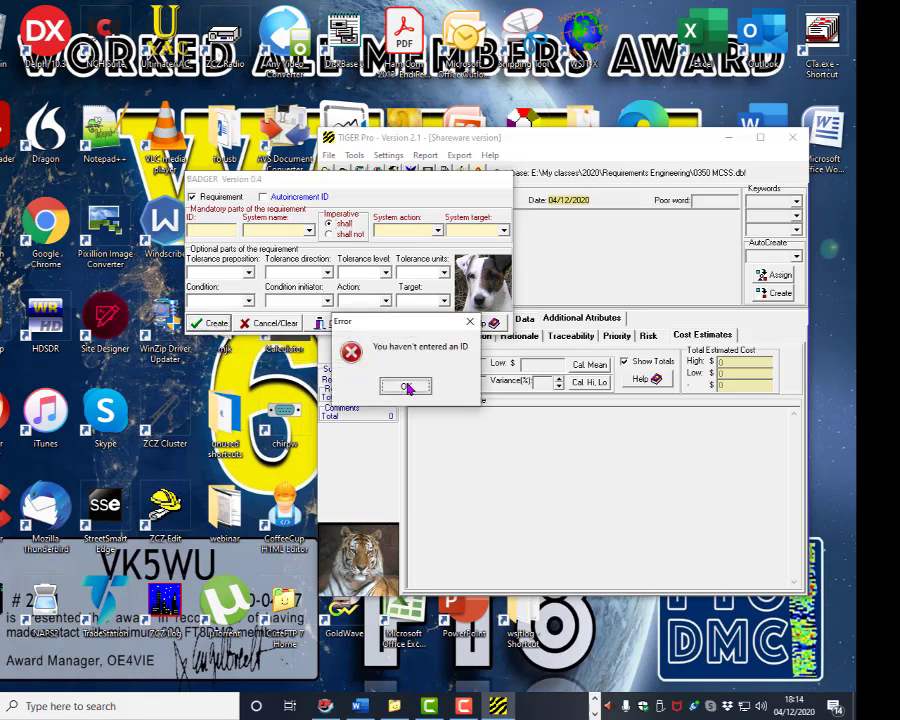
left_click(211, 329)
left_click(408, 387)
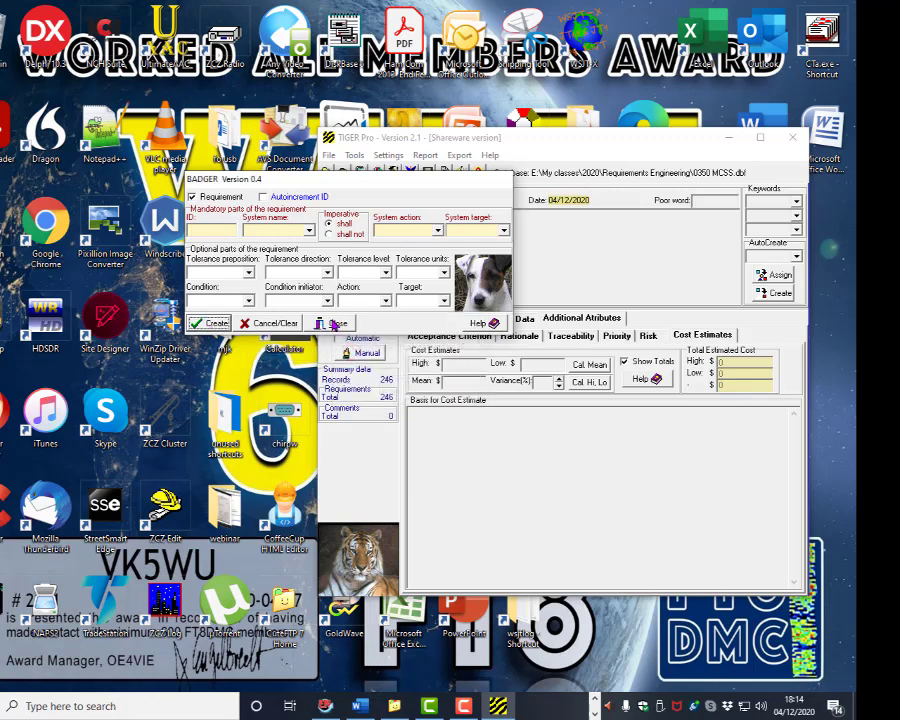
left_click(334, 323)
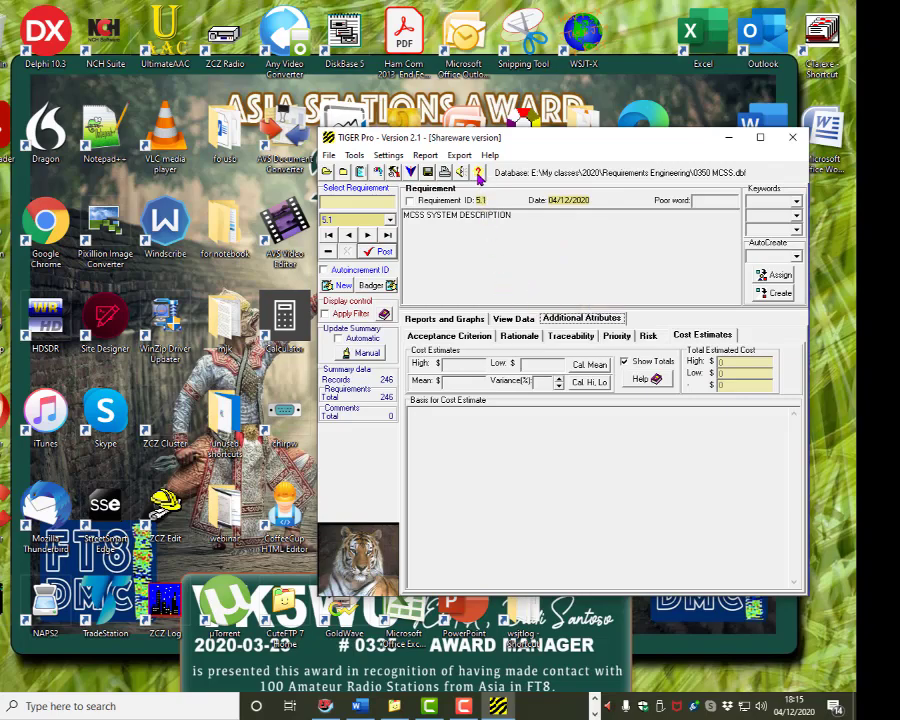
View the program's version and registration information, and exit TIGER Pro
left_click(479, 174)
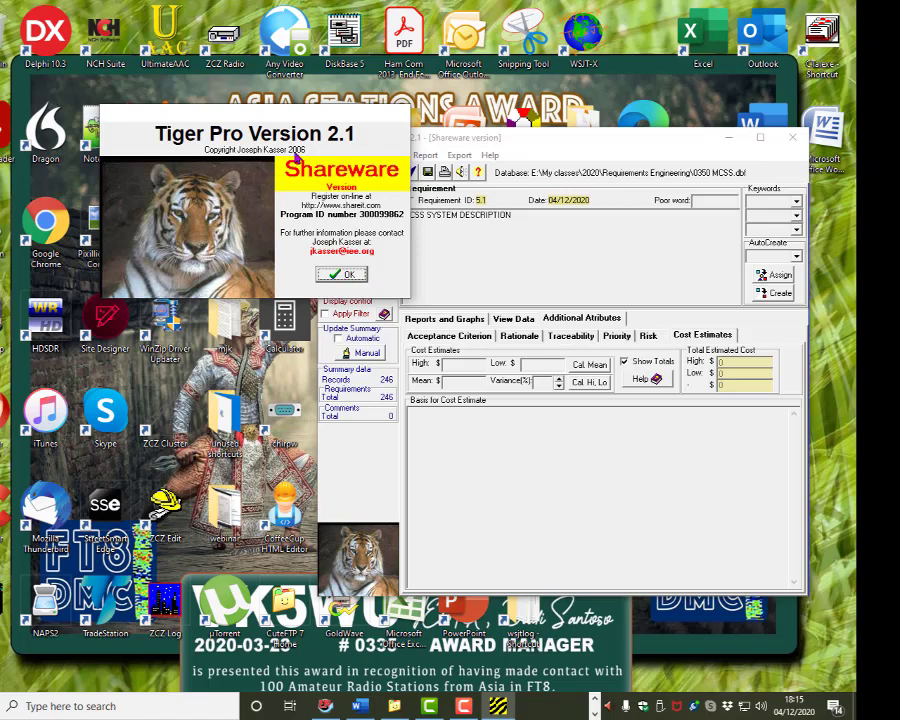
left_click(341, 274)
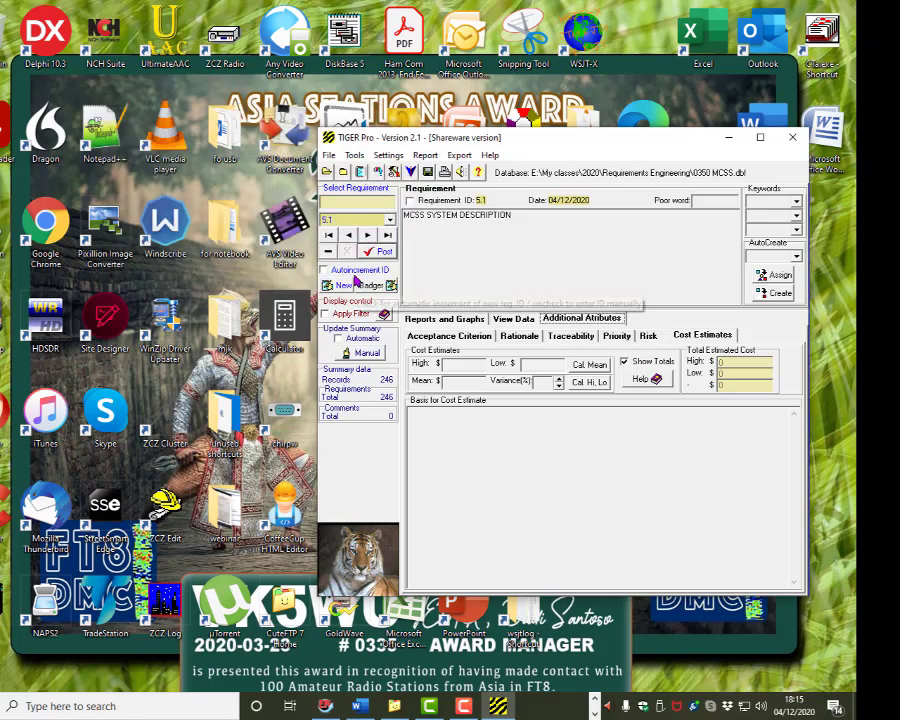
left_click(792, 141)
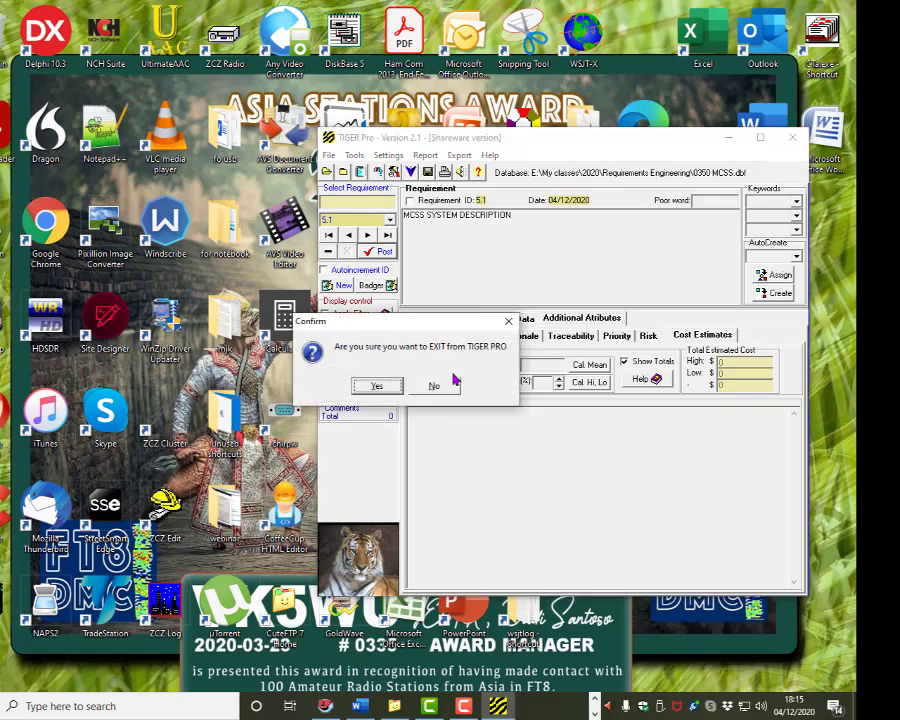
left_click(378, 386)
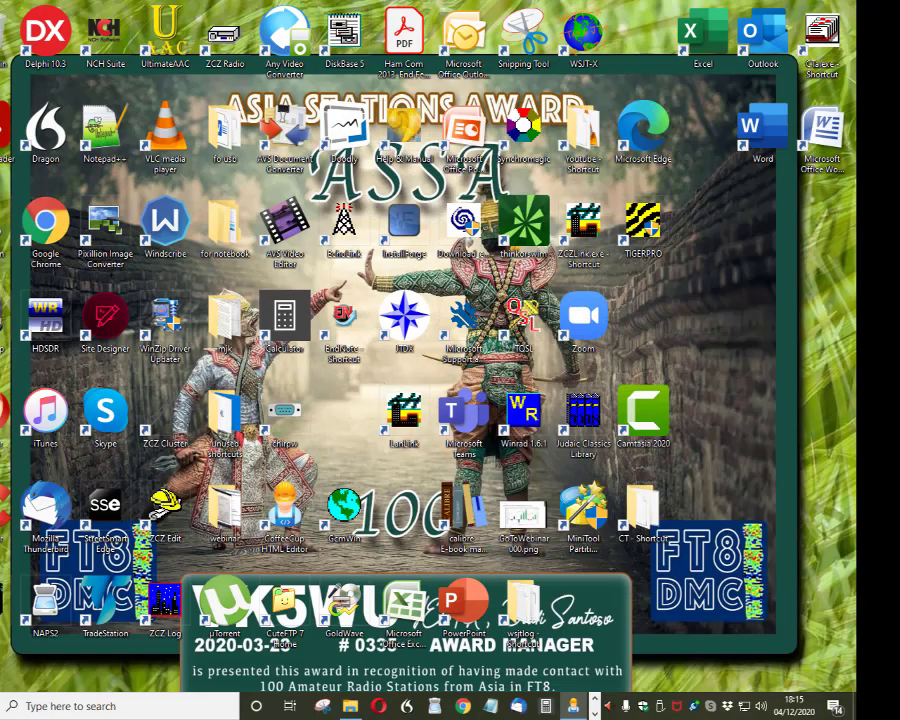